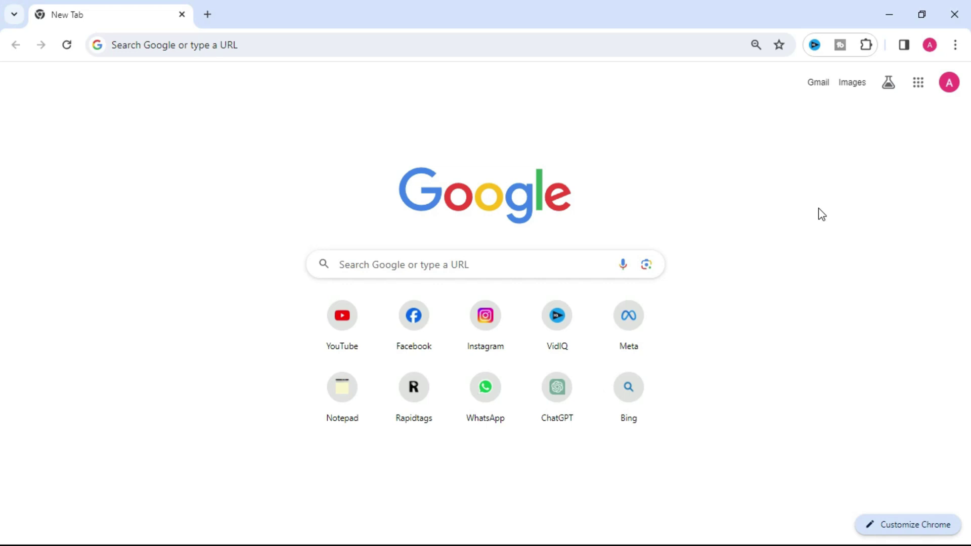
Search the web for "krea ai" and open the Krea.ai website from the results.
{"action": "left_click", "coordinate": [351, 44]}
{"action": "type", "text": "krea ai"}
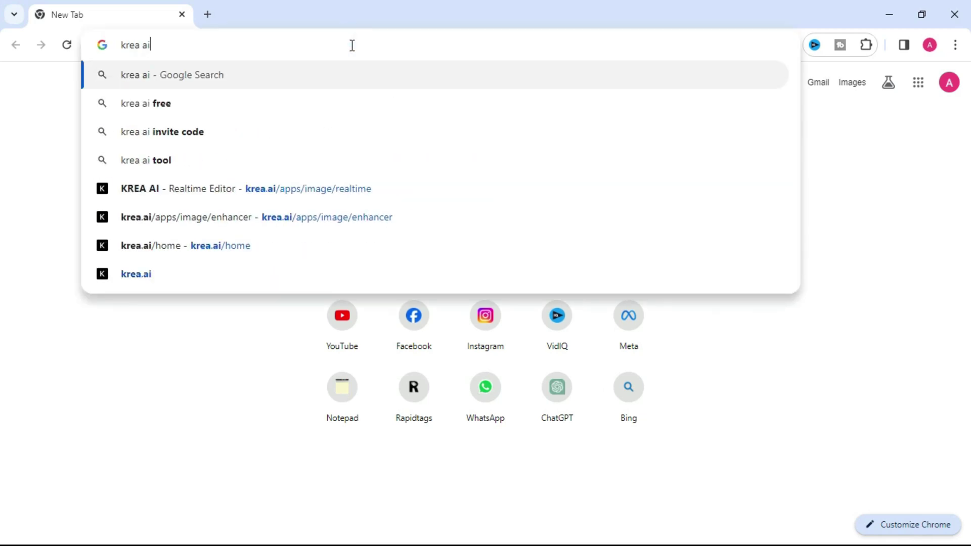
{"action": "key", "text": "Return"}
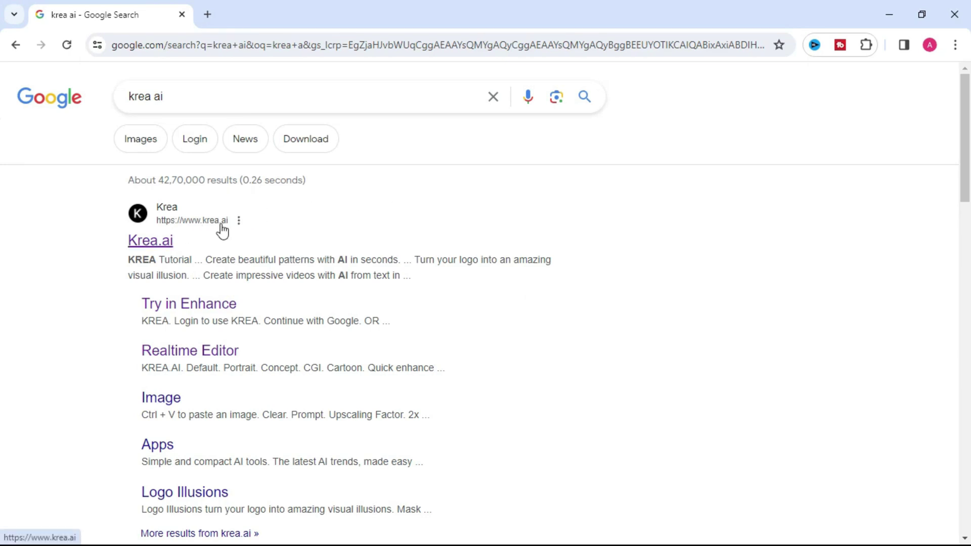
{"action": "left_click", "coordinate": [154, 242]}
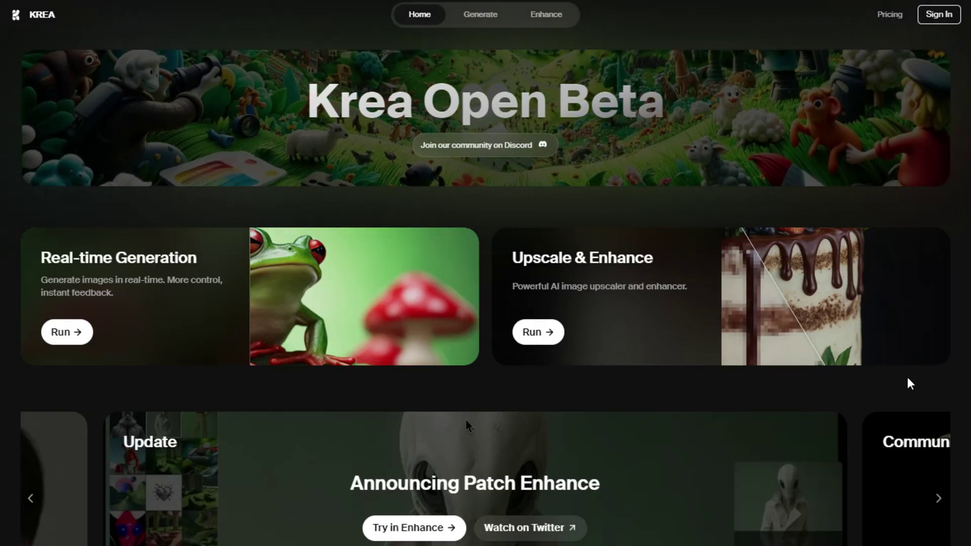
Look through the home page's tools and apps, and visit the Generate page, dismissing its sign-up prompt before returning home.
{"action": "scroll", "coordinate": [908, 383], "scroll_direction": "down", "scroll_amount": 10}
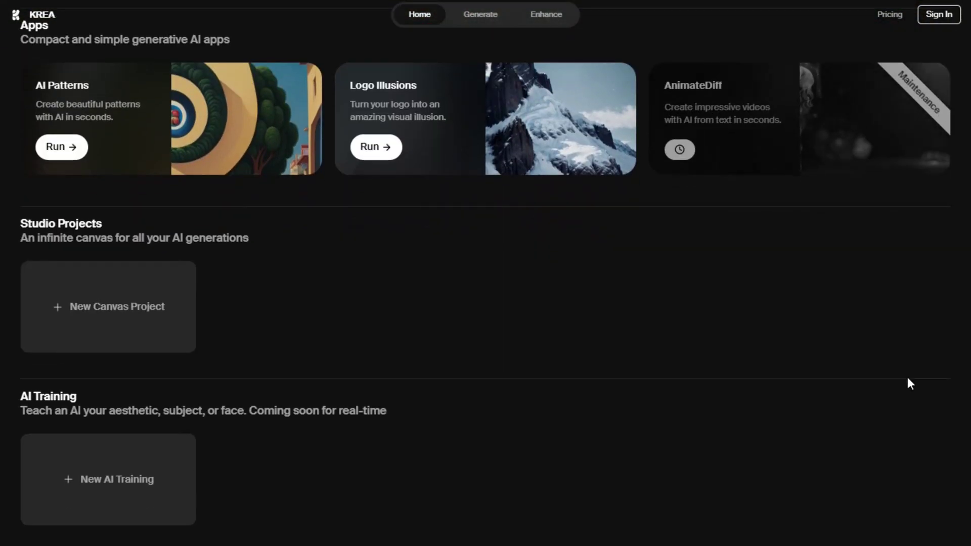
{"action": "scroll", "coordinate": [907, 379], "scroll_direction": "up", "scroll_amount": 7}
{"action": "scroll", "coordinate": [908, 380], "scroll_direction": "up", "scroll_amount": 5}
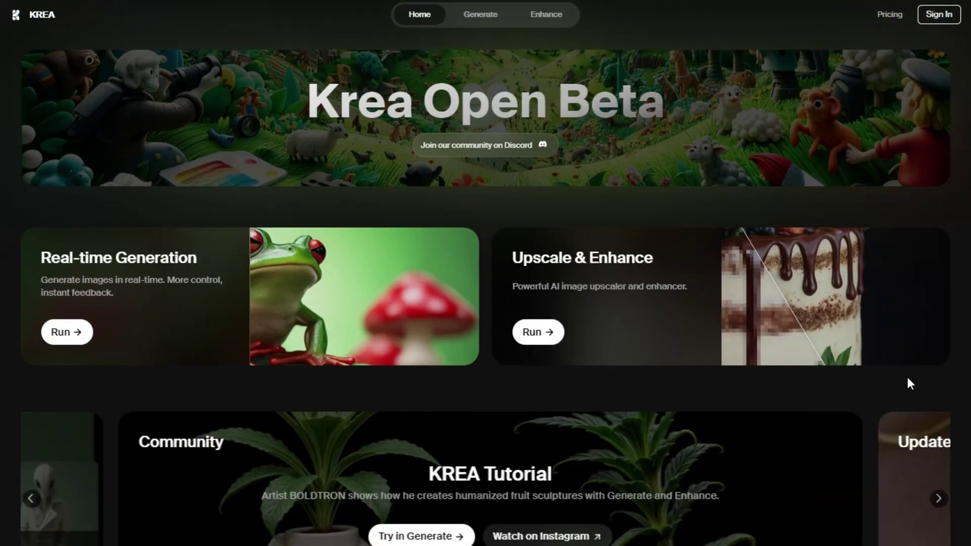
{"action": "scroll", "coordinate": [910, 383], "scroll_direction": "down", "scroll_amount": 4}
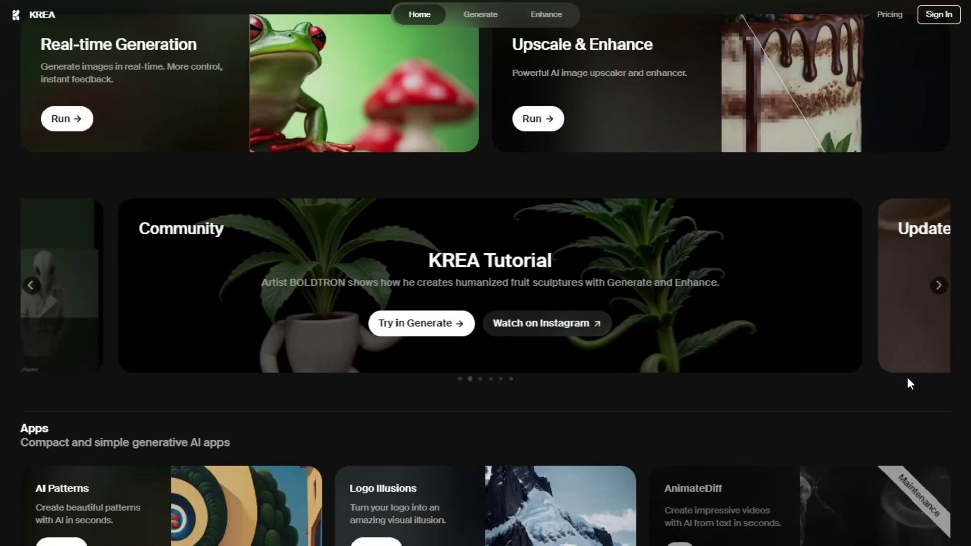
{"action": "scroll", "coordinate": [906, 374], "scroll_direction": "up", "scroll_amount": 4}
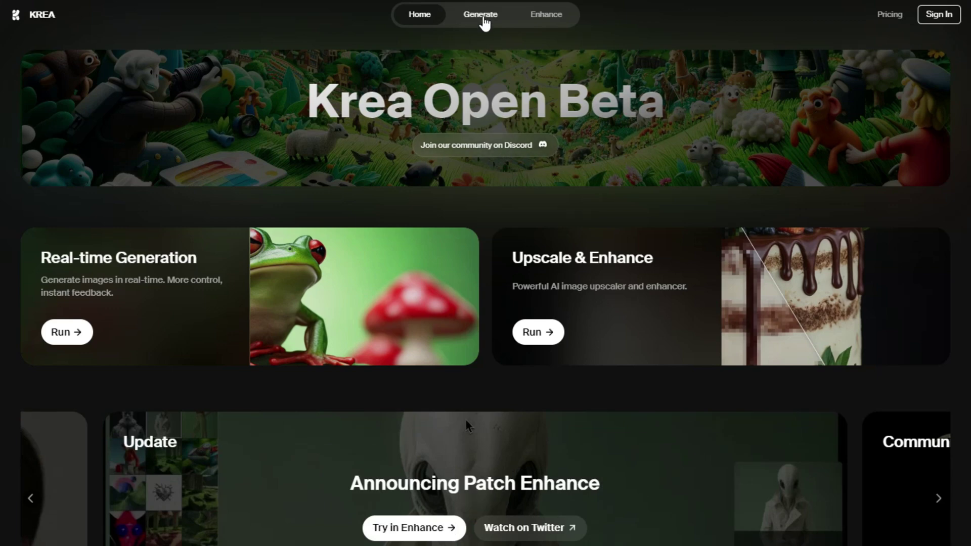
{"action": "left_click", "coordinate": [481, 14]}
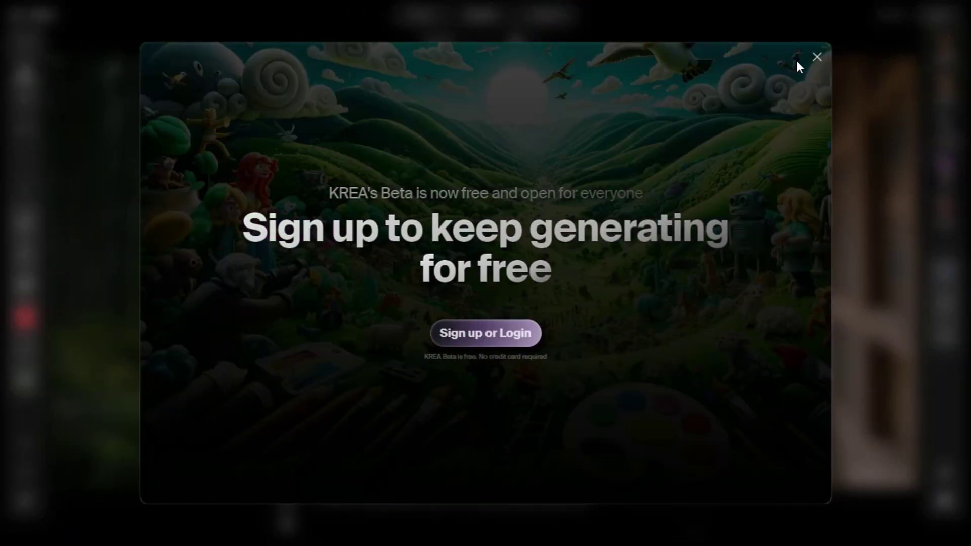
{"action": "left_click", "coordinate": [817, 58]}
{"action": "left_click", "coordinate": [414, 25]}
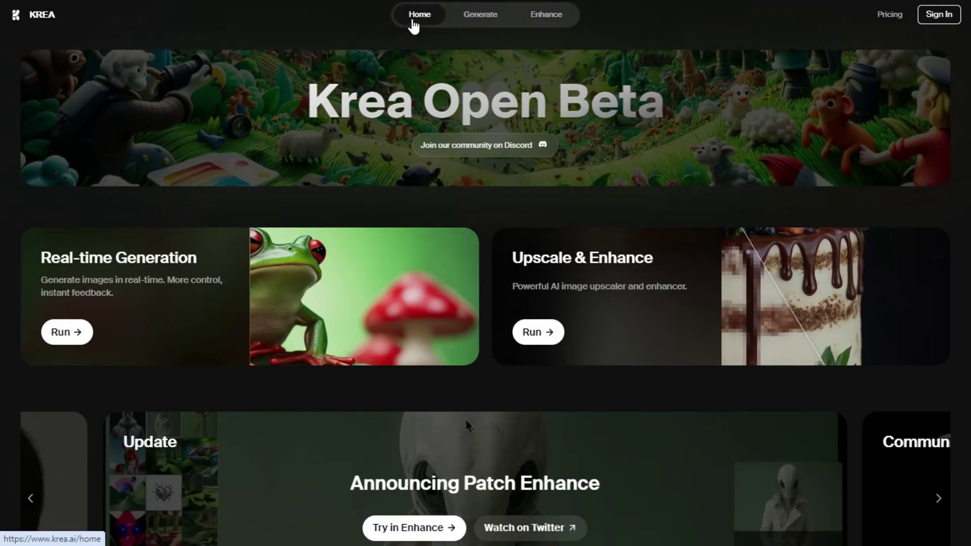
Review the KREA pricing plans under monthly and yearly billing, including the feature comparison and frequently asked questions.
{"action": "left_click", "coordinate": [889, 15]}
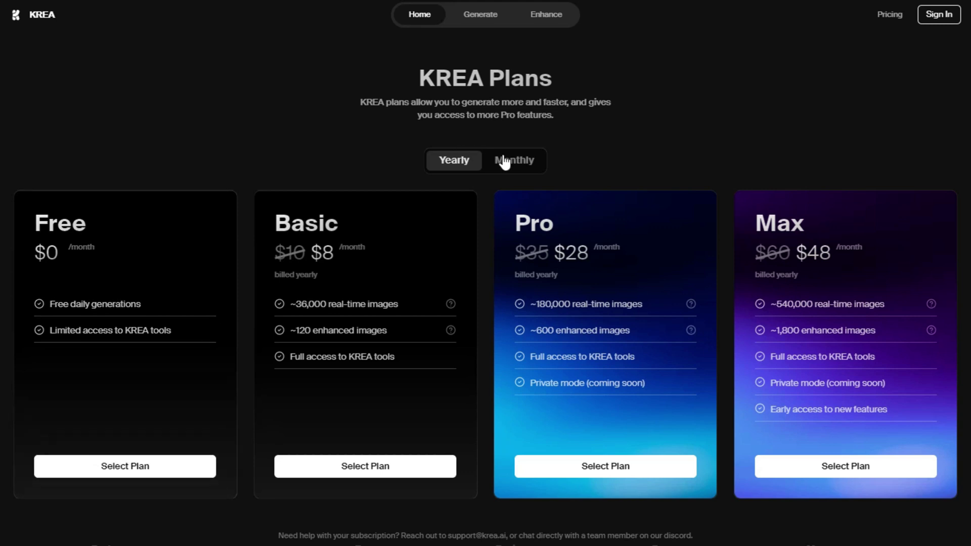
{"action": "left_click", "coordinate": [513, 159]}
{"action": "left_click", "coordinate": [467, 159]}
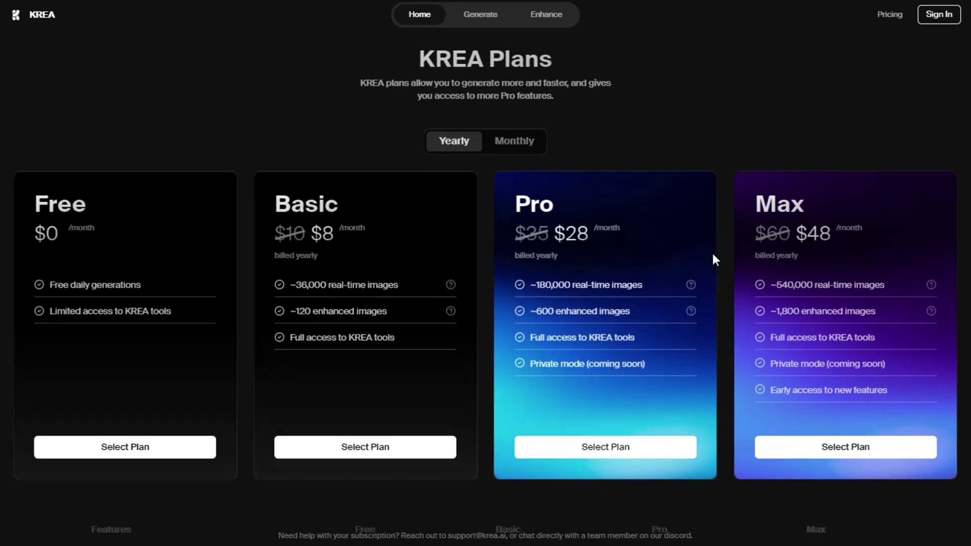
{"action": "scroll", "coordinate": [715, 260], "scroll_direction": "down", "scroll_amount": 8}
{"action": "scroll", "coordinate": [715, 260], "scroll_direction": "down", "scroll_amount": 5}
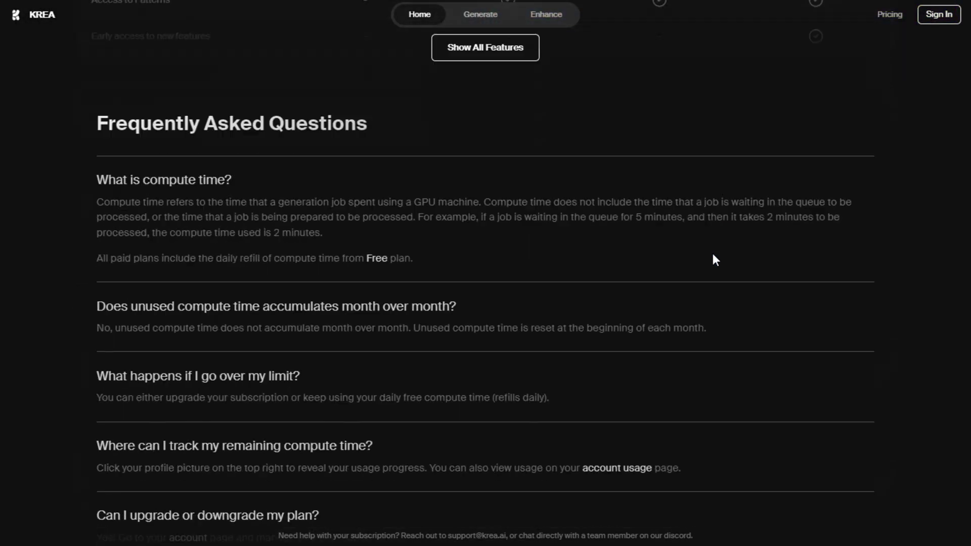
{"action": "scroll", "coordinate": [715, 260], "scroll_direction": "up", "scroll_amount": 15}
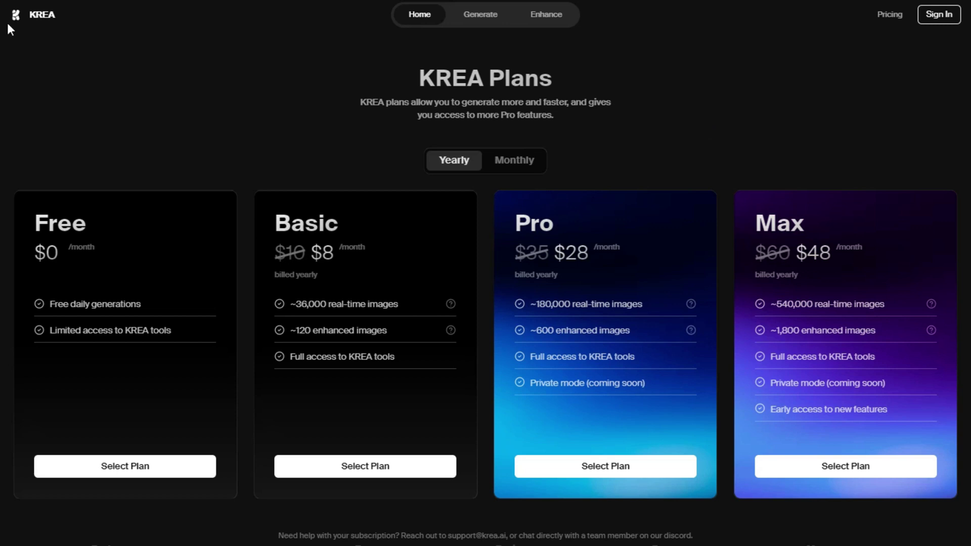
Return to the home page, run Upscale & Enhance and proceed to the sign-up or login form.
{"action": "left_click", "coordinate": [26, 20]}
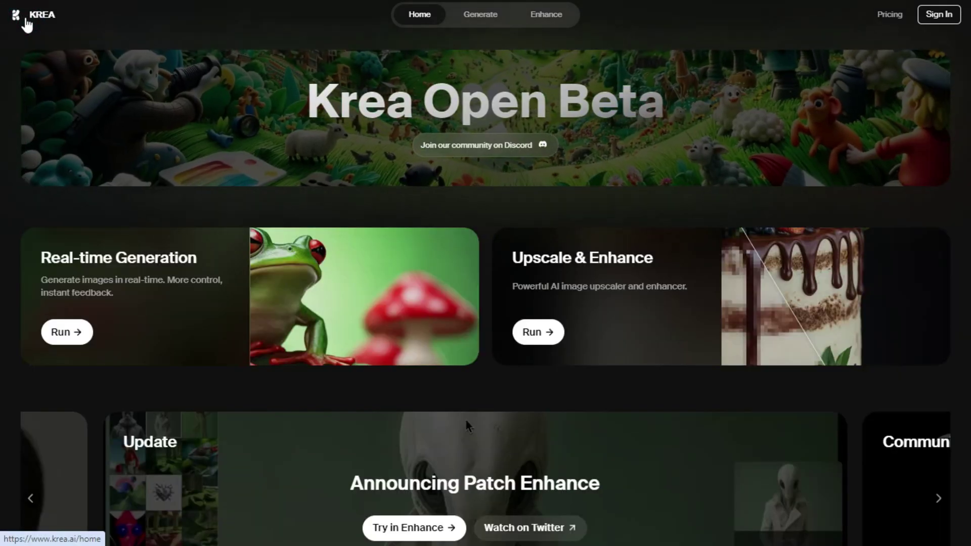
{"action": "scroll", "coordinate": [484, 196], "scroll_direction": "down", "scroll_amount": 5}
{"action": "scroll", "coordinate": [484, 196], "scroll_direction": "up", "scroll_amount": 5}
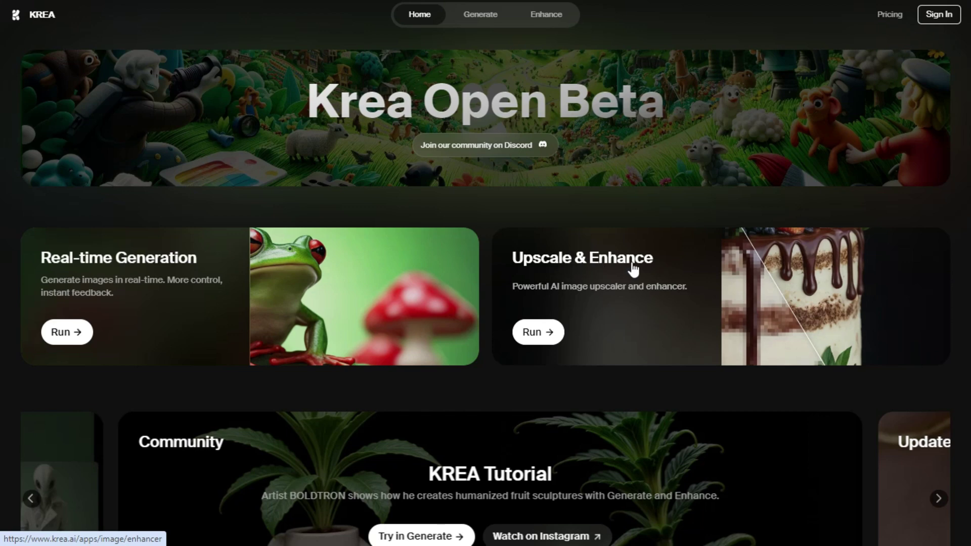
{"action": "left_click", "coordinate": [555, 323]}
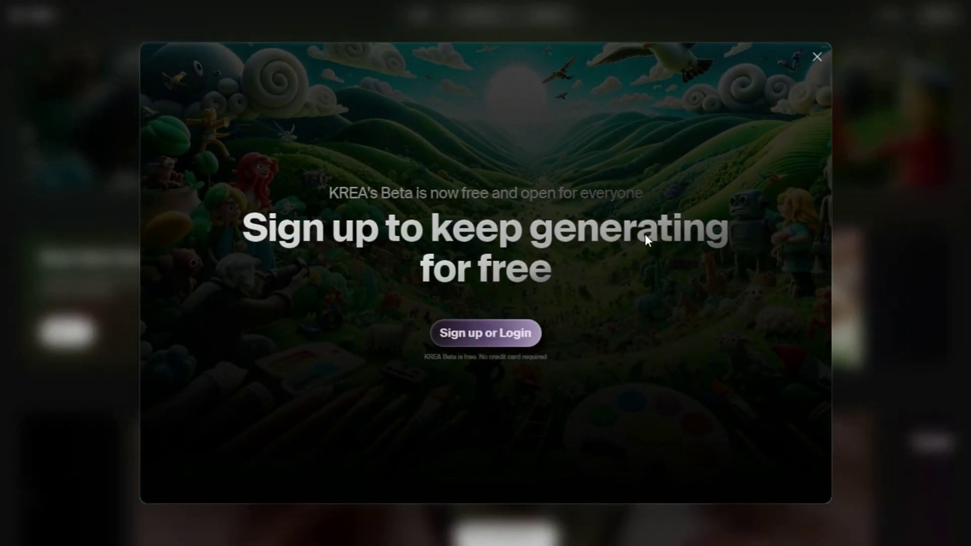
{"action": "left_click", "coordinate": [517, 333]}
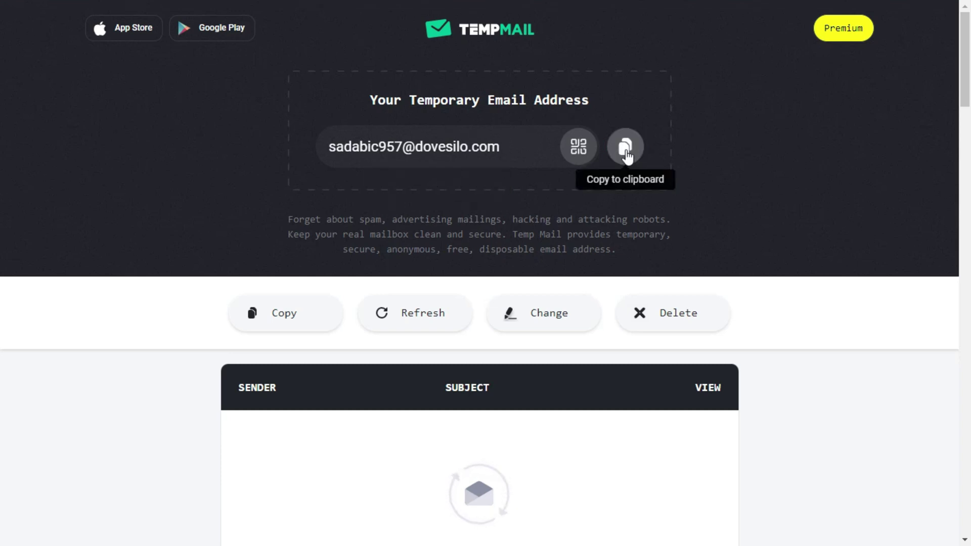
Copy the temporary email address from TempMail and continue with it as the email on the KREA login form.
{"action": "left_click", "coordinate": [626, 151]}
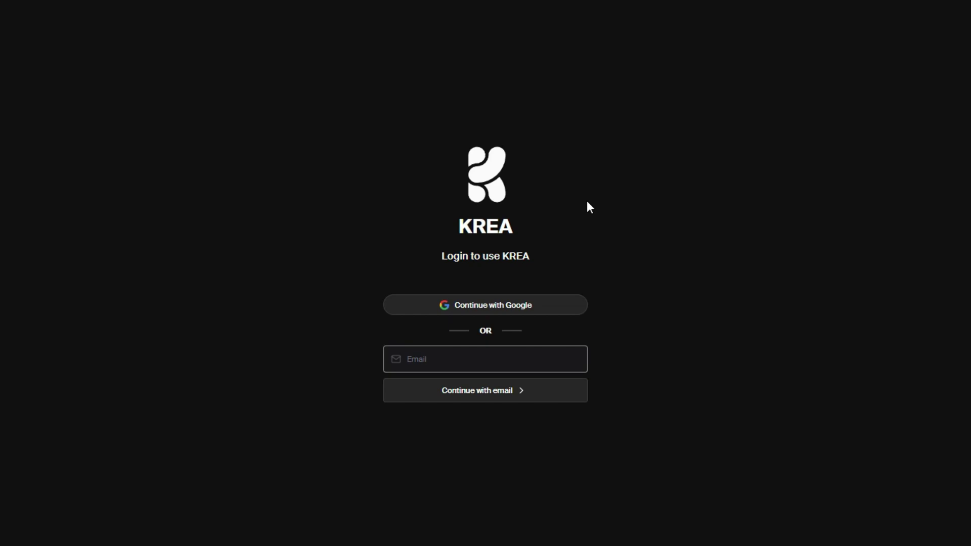
{"action": "left_click", "coordinate": [462, 359]}
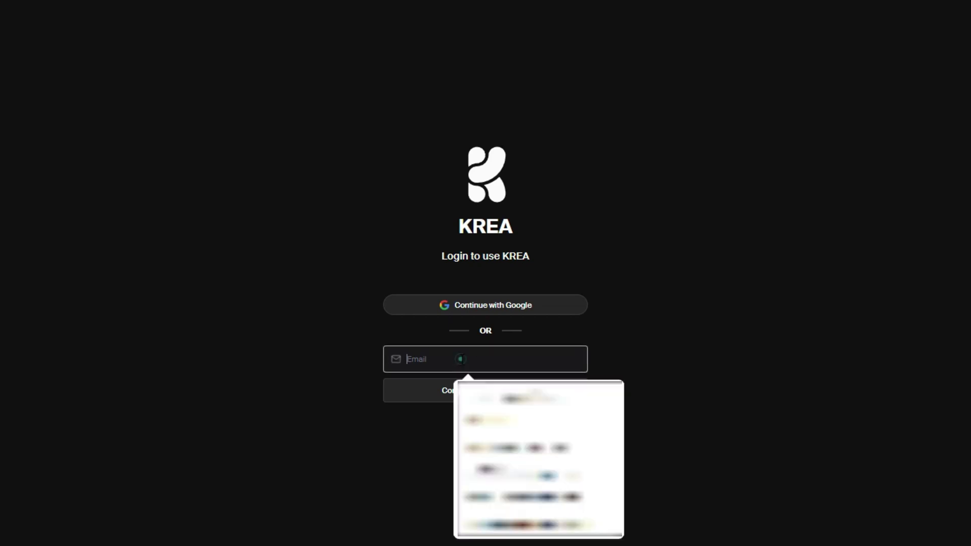
{"action": "key", "text": "ctrl+v"}
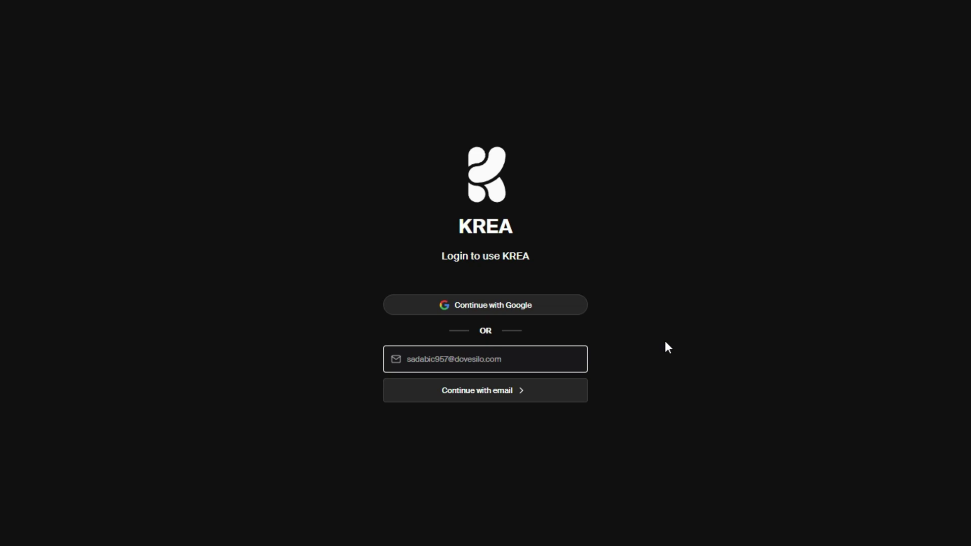
{"action": "left_click", "coordinate": [528, 397]}
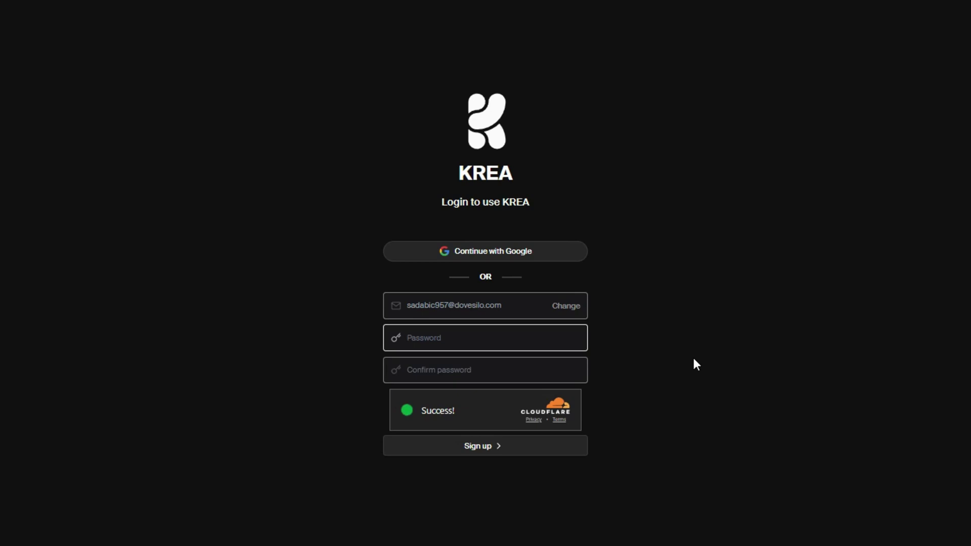
Enter the account password in the password and confirmation fields, and sign up.
{"action": "key", "text": "ctrl+v"}
{"action": "key", "text": "Tab"}
{"action": "key", "text": "ctrl+v"}
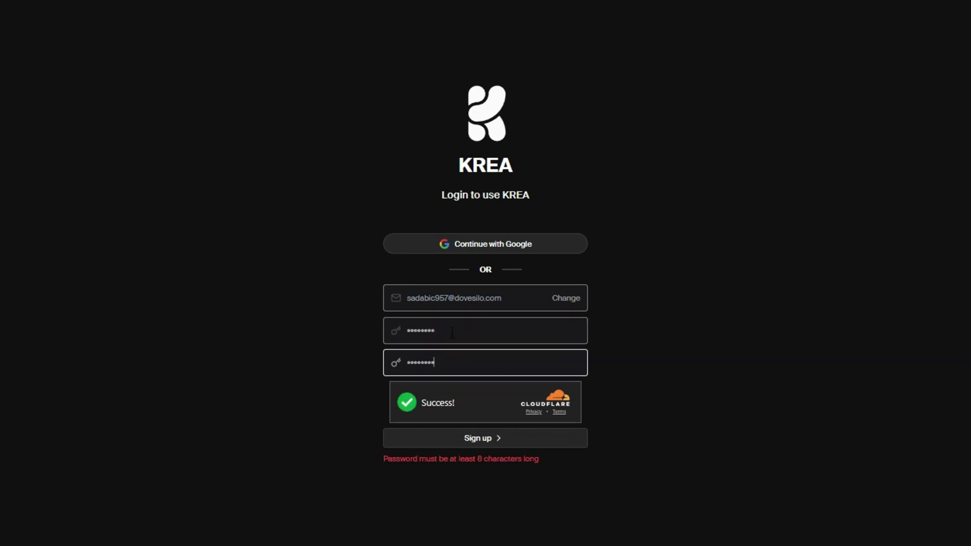
{"action": "left_click", "coordinate": [448, 329]}
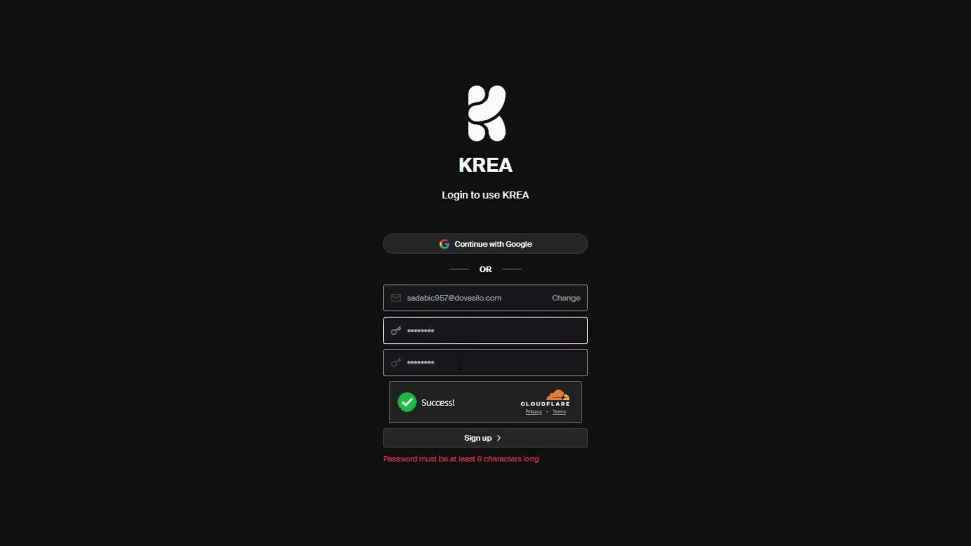
{"action": "left_click", "coordinate": [458, 363]}
{"action": "left_click", "coordinate": [459, 333]}
{"action": "left_click", "coordinate": [449, 360]}
{"action": "left_click", "coordinate": [452, 332]}
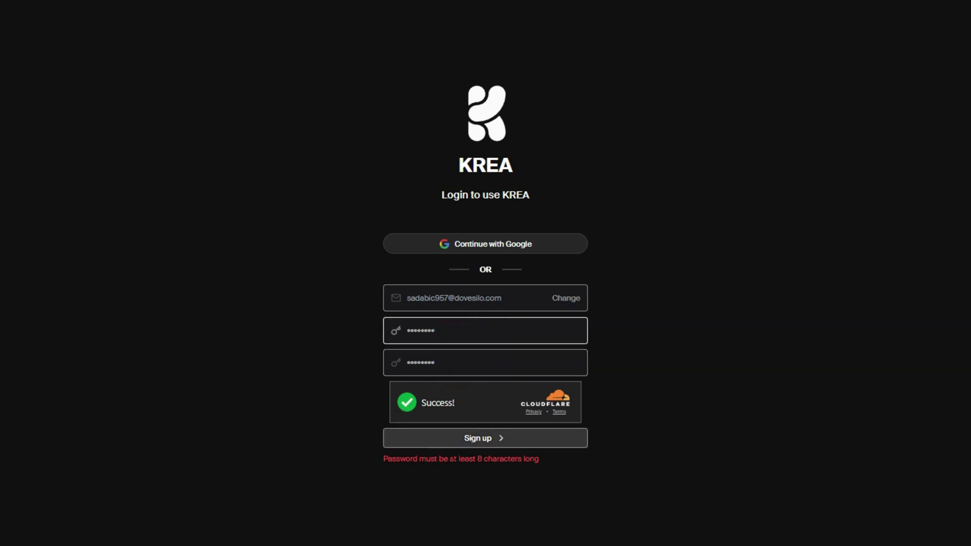
{"action": "left_click_drag", "start_coordinate": [455, 459], "coordinate": [532, 458]}
{"action": "left_click", "coordinate": [529, 460]}
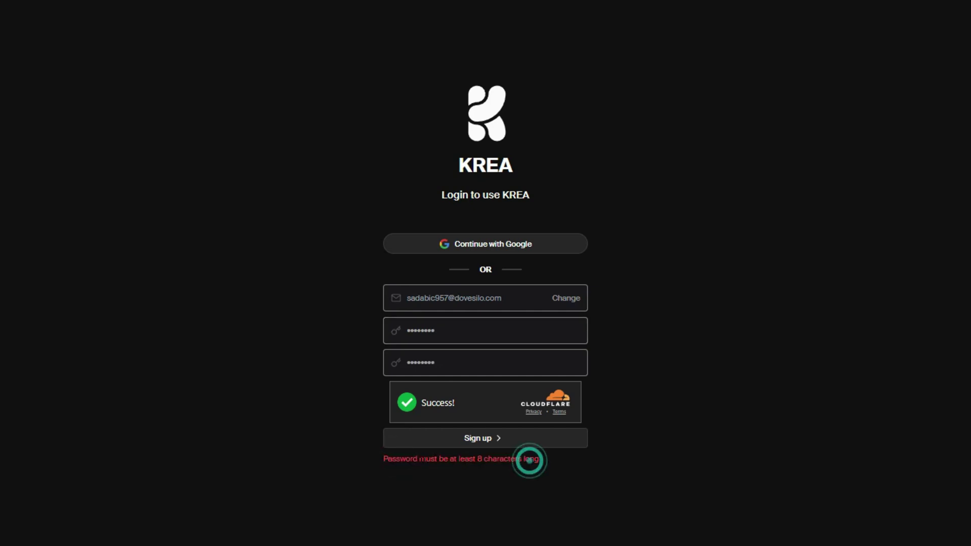
{"action": "left_click", "coordinate": [469, 443]}
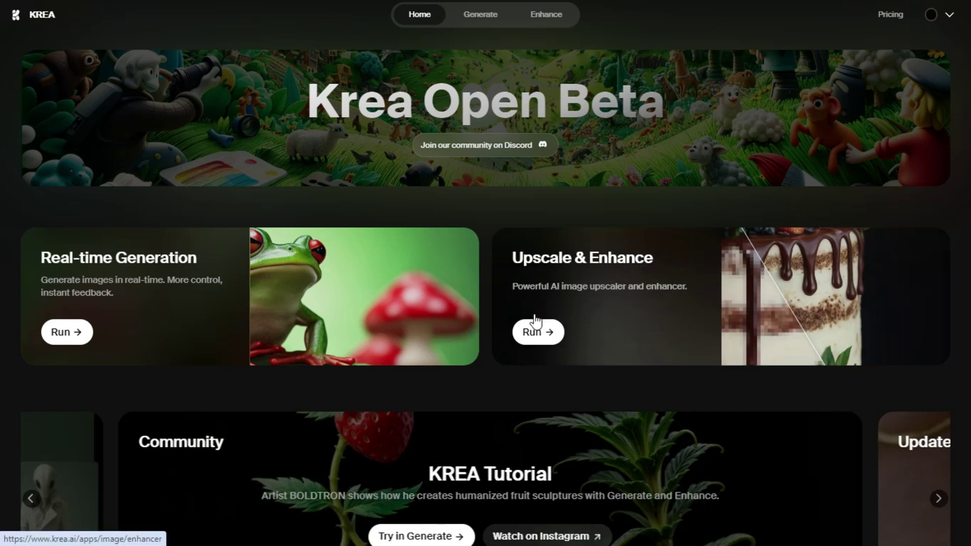
Open Upscale & Enhance and upload the image "0" from the ADdfsg folder.
{"action": "left_click", "coordinate": [534, 333]}
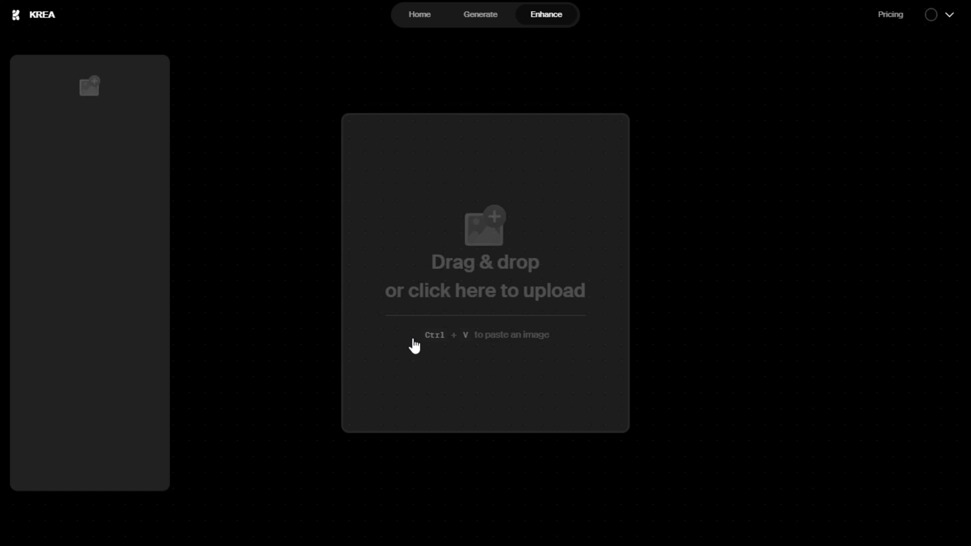
{"action": "left_click", "coordinate": [470, 243]}
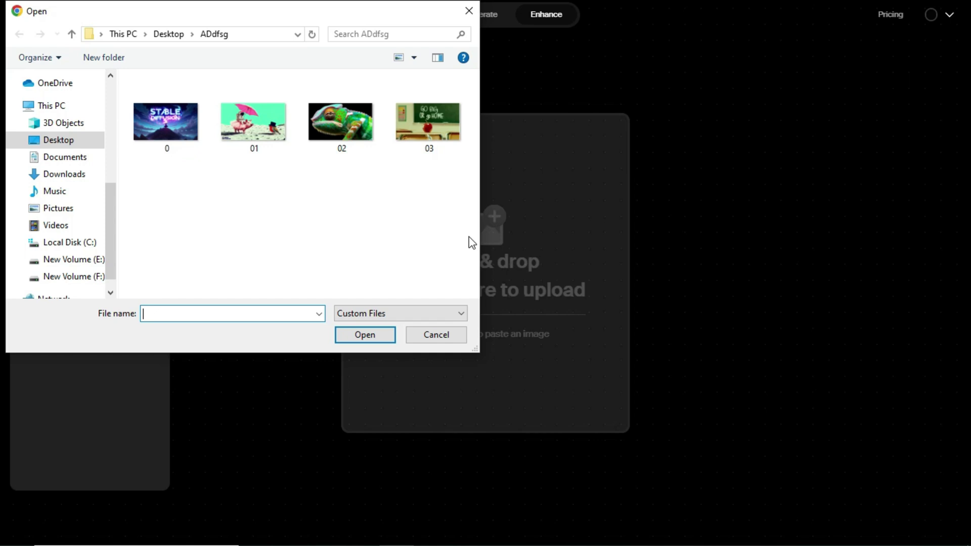
{"action": "left_click", "coordinate": [165, 116]}
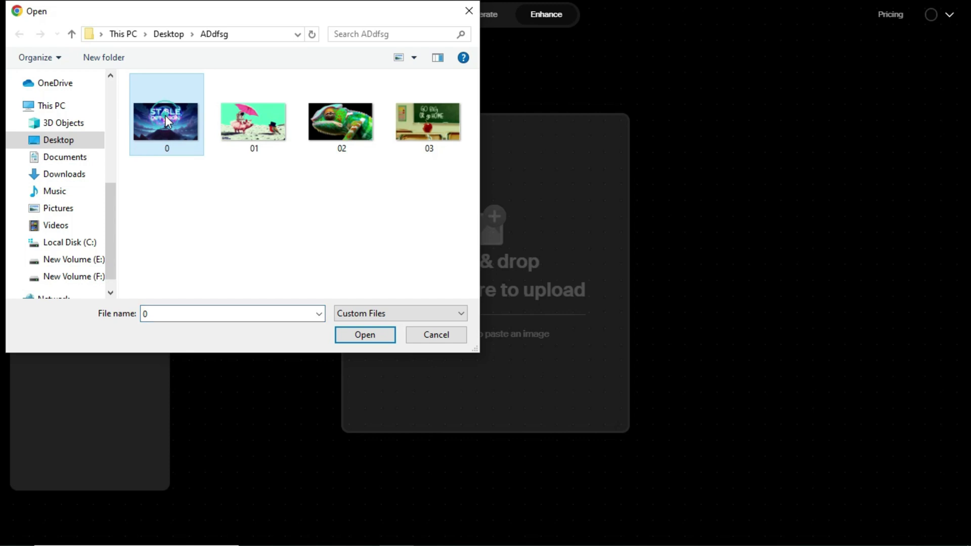
{"action": "left_click", "coordinate": [357, 340]}
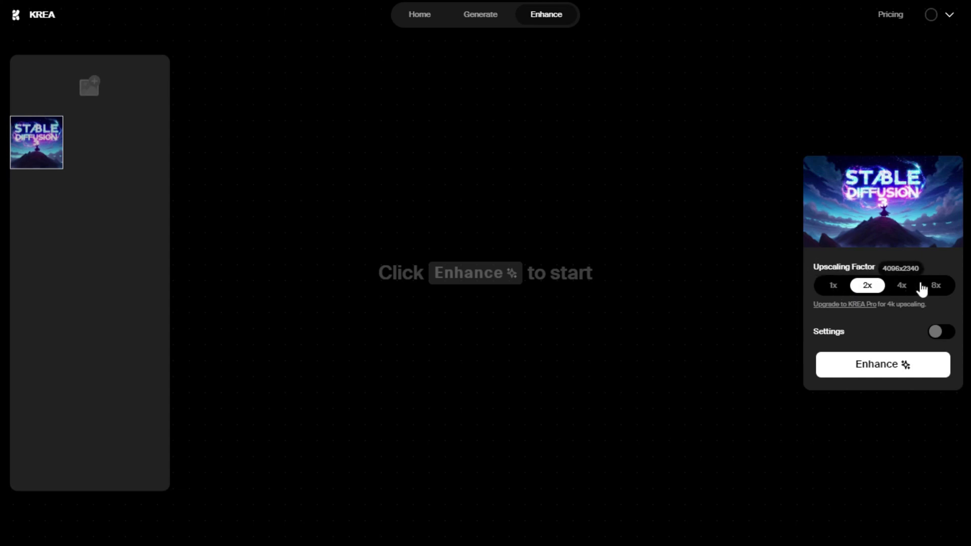
Try the higher upscaling factors, including 4x and 8x, and set the factor back to 2x.
{"action": "left_click", "coordinate": [898, 287]}
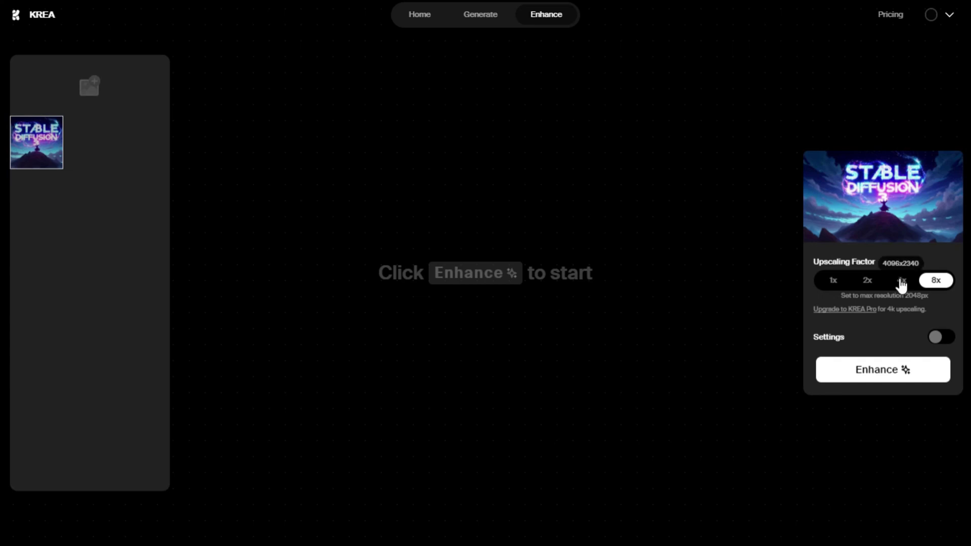
{"action": "left_click", "coordinate": [900, 281]}
{"action": "left_click", "coordinate": [871, 285]}
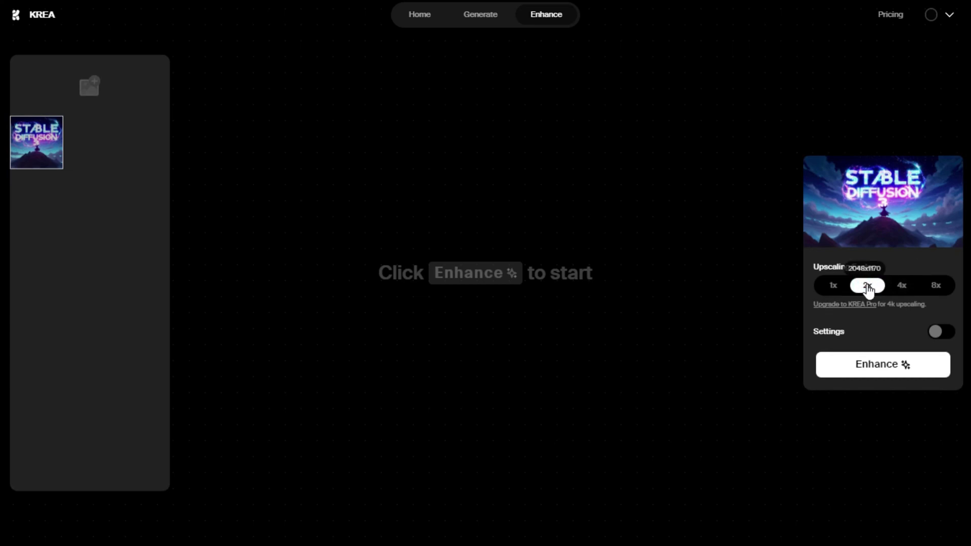
Check the free plan's usage allowance in the account details and close them.
{"action": "left_click", "coordinate": [933, 23]}
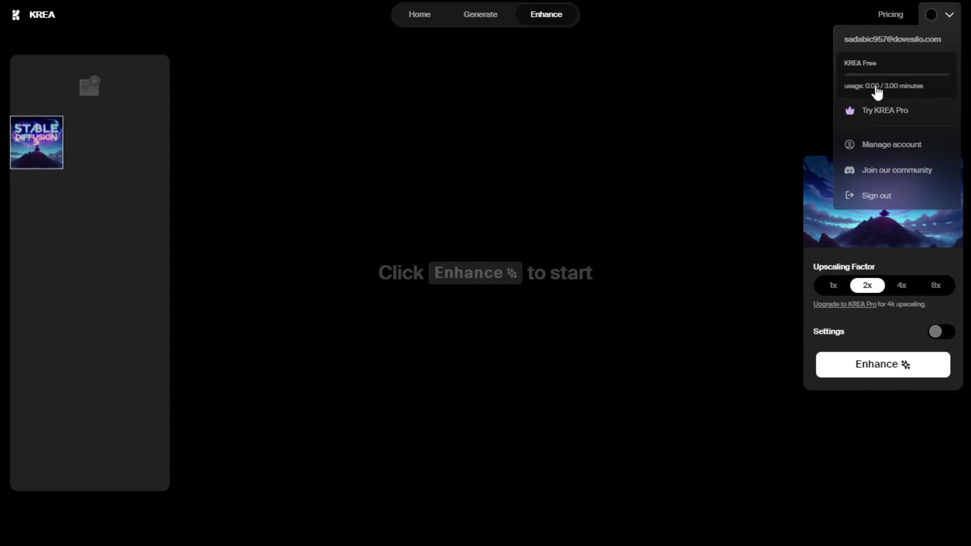
{"action": "left_click", "coordinate": [774, 87]}
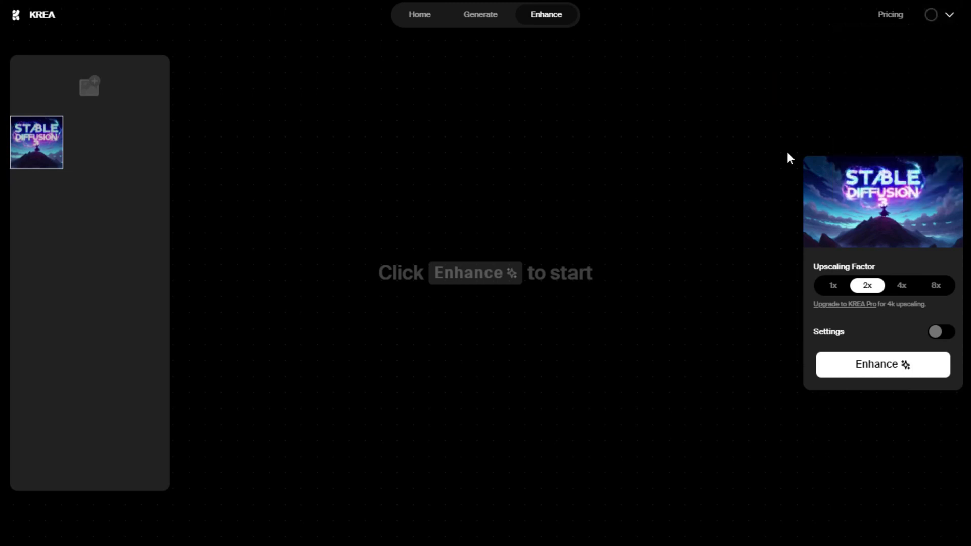
Turn on the detailed enhancement settings for the uploaded image and look over the available options.
{"action": "left_click", "coordinate": [935, 332]}
{"action": "scroll", "coordinate": [935, 339], "scroll_direction": "down", "scroll_amount": 2}
{"action": "scroll", "coordinate": [870, 321], "scroll_direction": "up", "scroll_amount": 2}
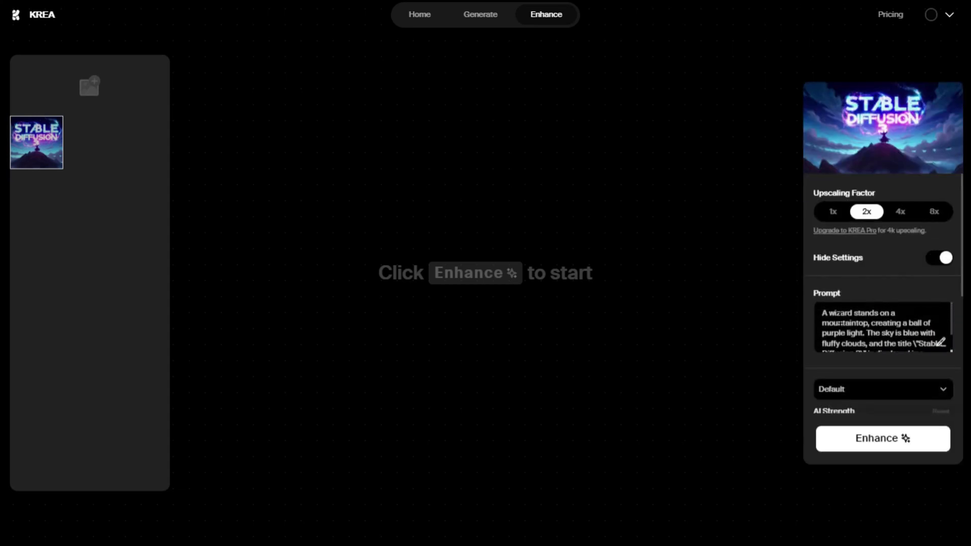
Review the automatically generated prompt and the AI Strength, Resemblance, Clarity, resolution and color correction options.
{"action": "left_click_drag", "start_coordinate": [823, 312], "coordinate": [889, 343]}
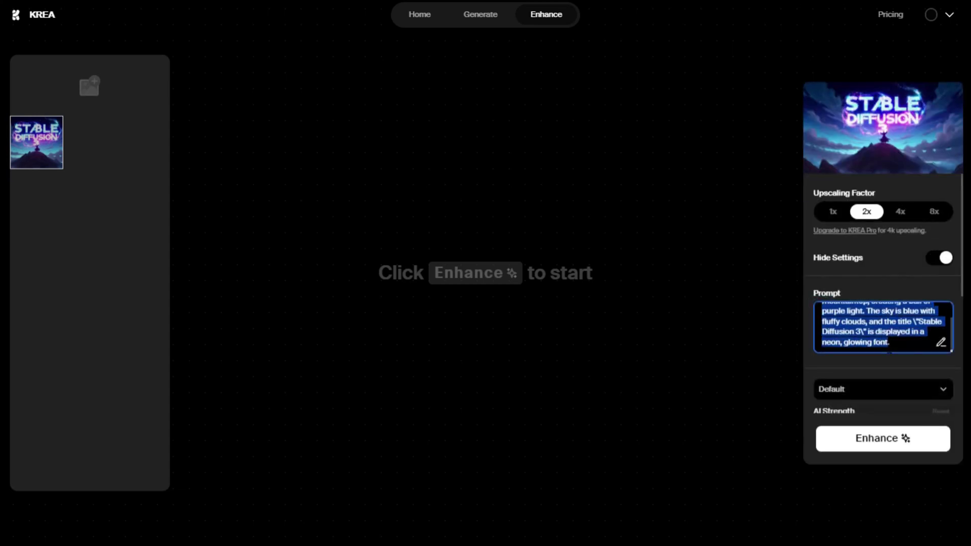
{"action": "left_click", "coordinate": [887, 344]}
{"action": "scroll", "coordinate": [885, 336], "scroll_direction": "down", "scroll_amount": 1}
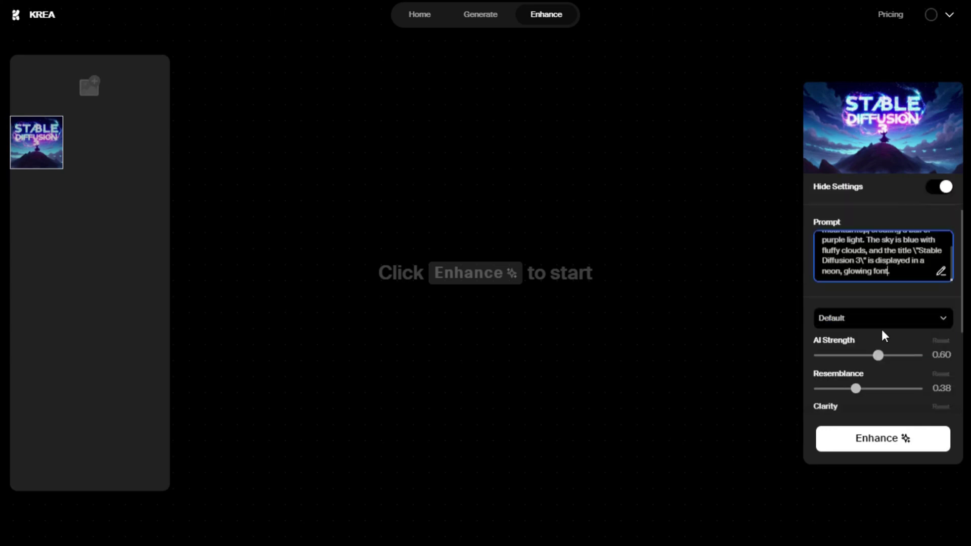
{"action": "scroll", "coordinate": [887, 319], "scroll_direction": "down", "scroll_amount": 1}
{"action": "scroll", "coordinate": [915, 254], "scroll_direction": "down", "scroll_amount": 1}
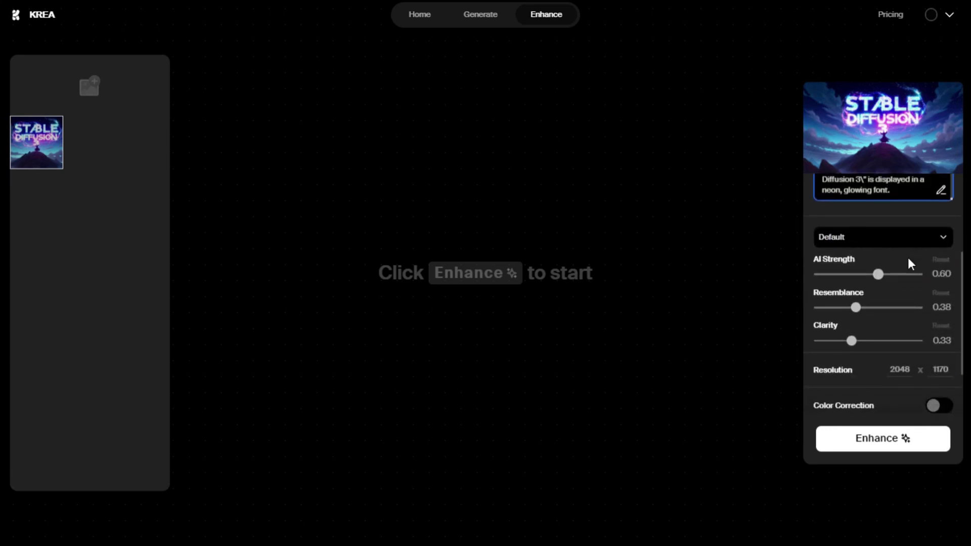
{"action": "scroll", "coordinate": [860, 369], "scroll_direction": "up", "scroll_amount": 3}
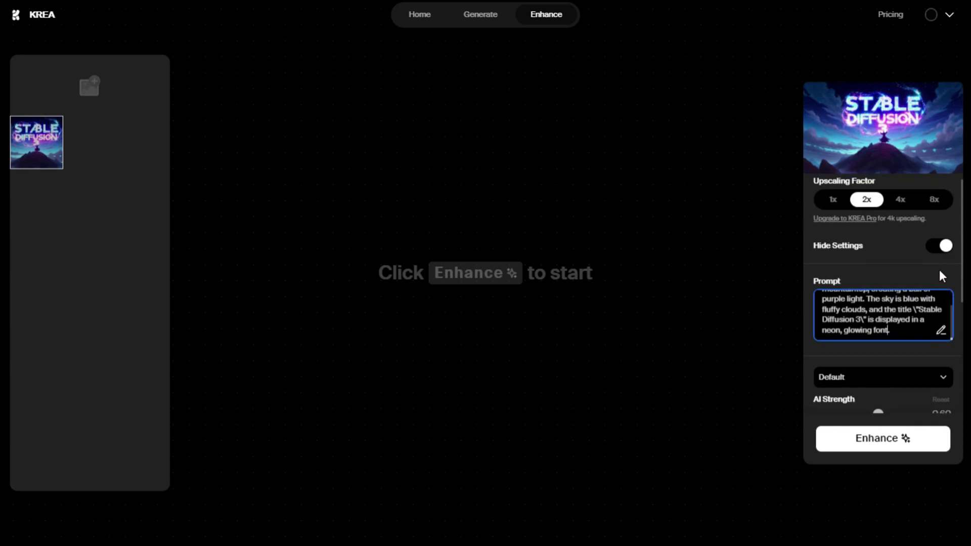
Hide the detailed settings and enhance the Stable Diffusion 3 image with the 2x upscaling factor.
{"action": "left_click", "coordinate": [830, 248]}
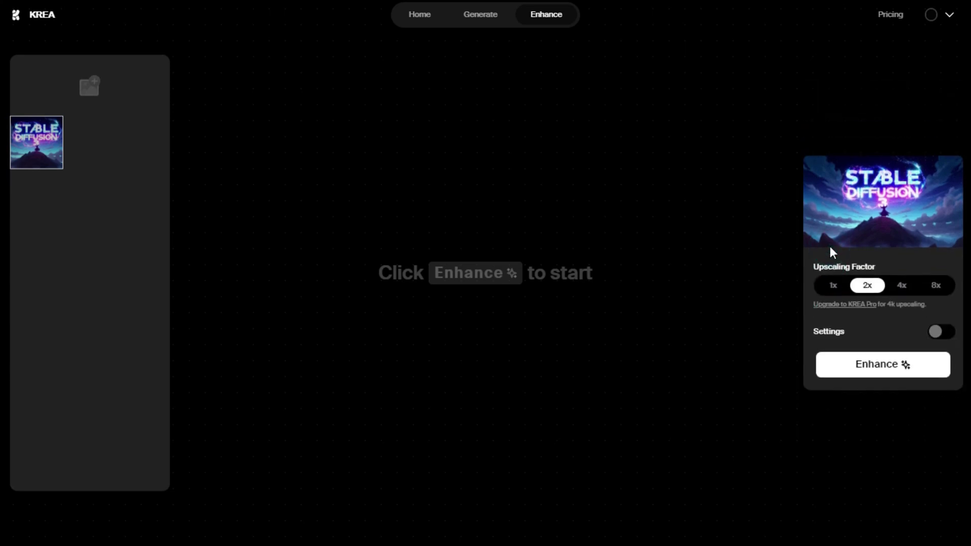
{"action": "left_click", "coordinate": [853, 368]}
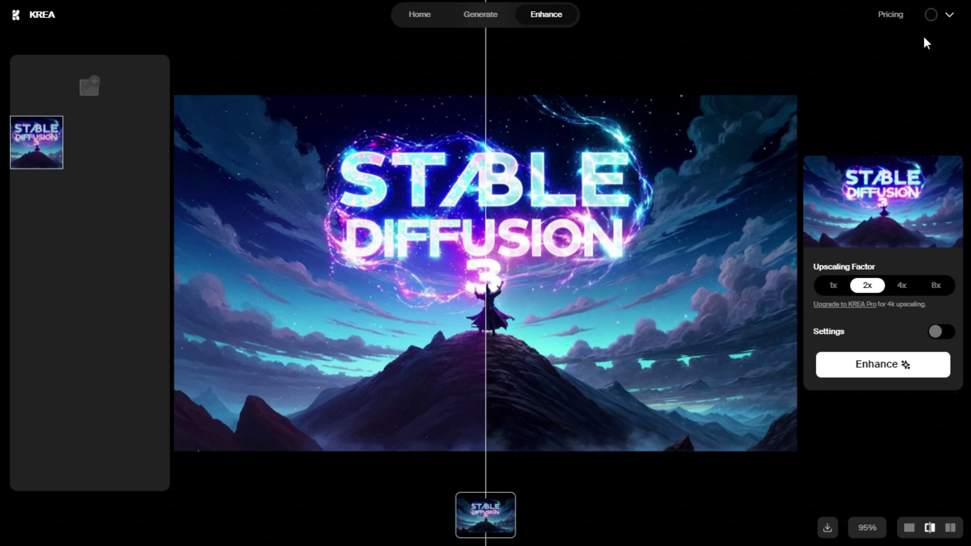
Check how much of the free plan's minutes the enhancement used and close the account details.
{"action": "left_click", "coordinate": [931, 23]}
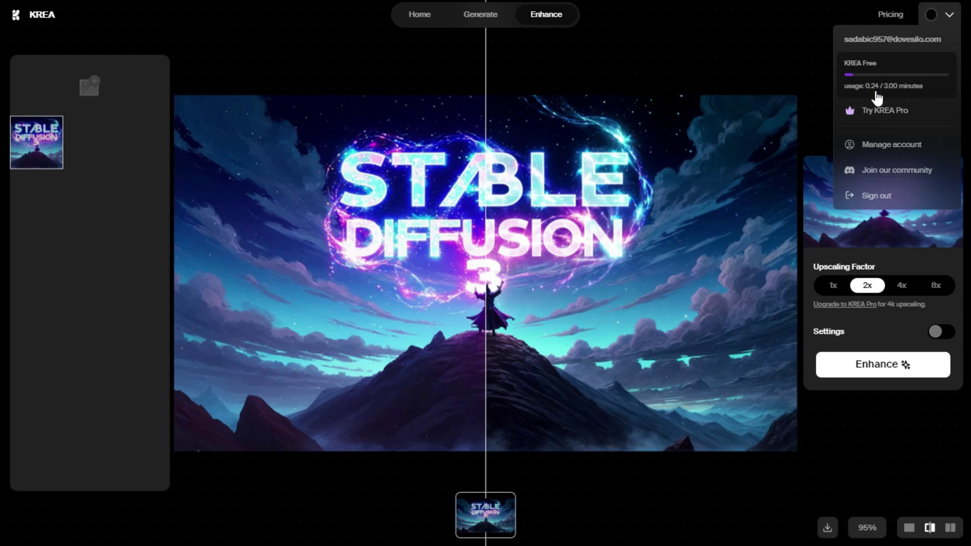
{"action": "left_click", "coordinate": [814, 54]}
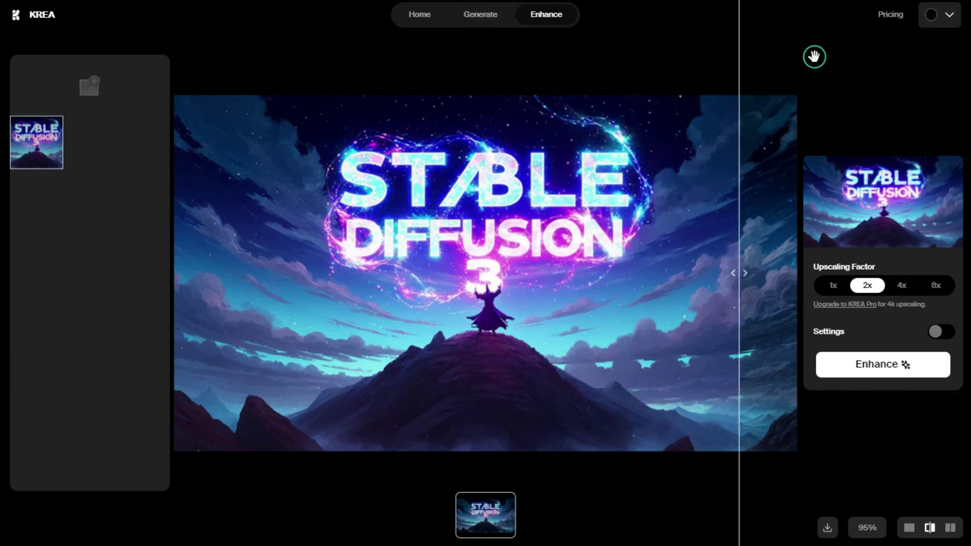
Compare the original and enhanced Stable Diffusion 3 image by sweeping the before/after divider across the lettering, sky, wizard and mountain.
{"action": "left_click", "coordinate": [469, 120]}
{"action": "left_click_drag", "start_coordinate": [469, 120], "coordinate": [201, 217]}
{"action": "left_click_drag", "start_coordinate": [318, 220], "coordinate": [402, 225]}
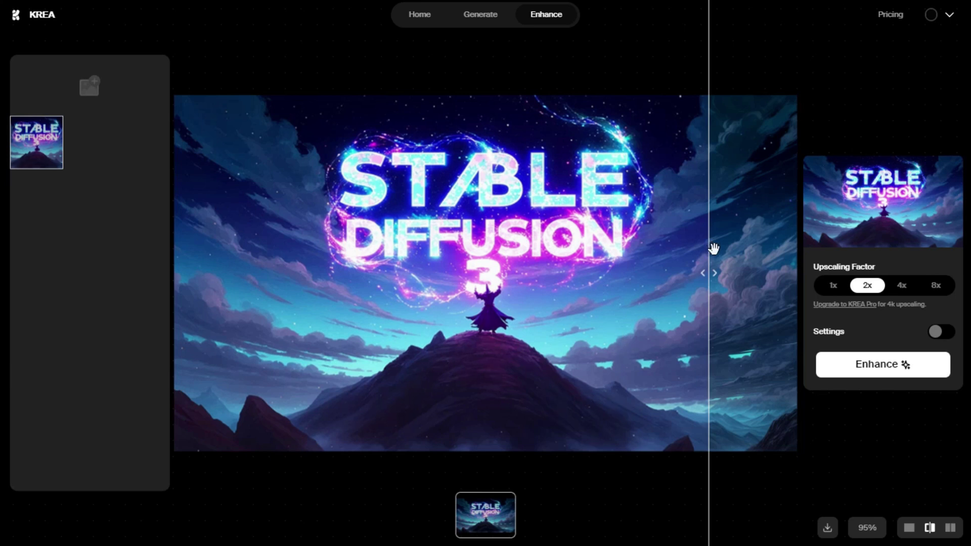
{"action": "left_click_drag", "start_coordinate": [710, 273], "coordinate": [244, 273]}
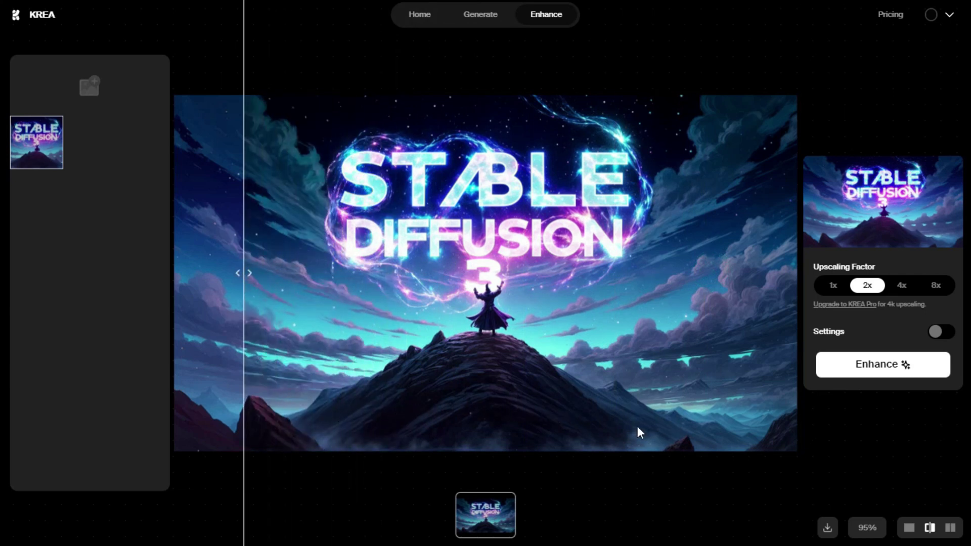
{"action": "left_click_drag", "start_coordinate": [238, 271], "coordinate": [375, 273]}
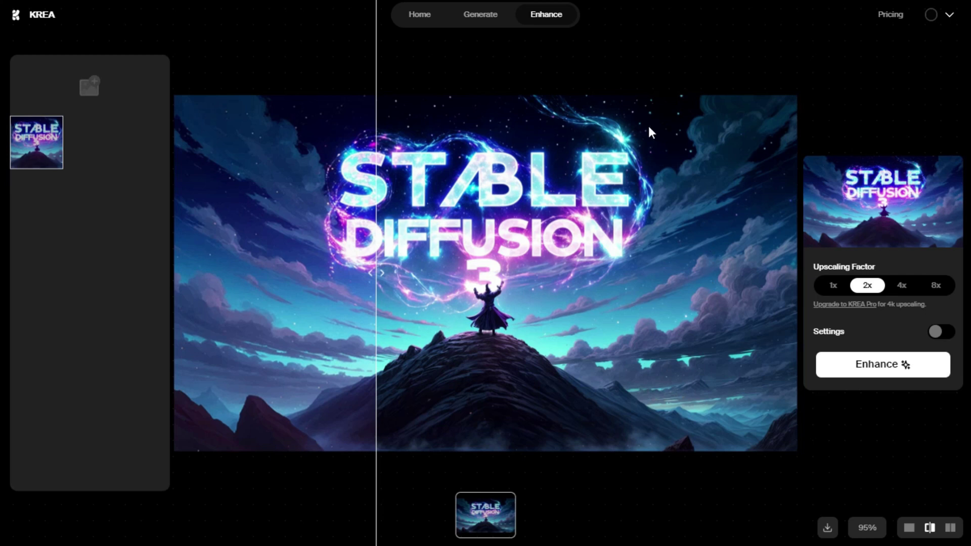
{"action": "left_click_drag", "start_coordinate": [359, 239], "coordinate": [672, 268]}
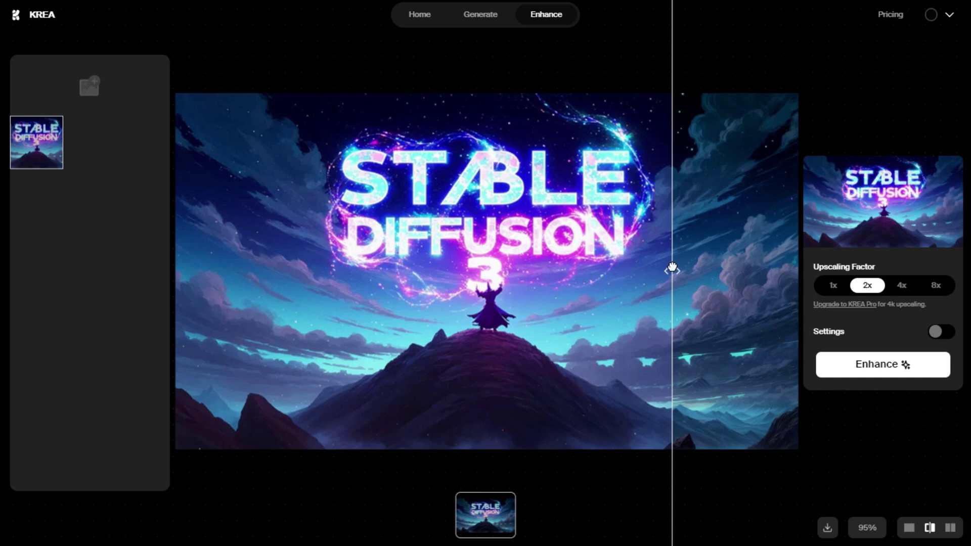
{"action": "left_click_drag", "start_coordinate": [658, 353], "coordinate": [448, 352]}
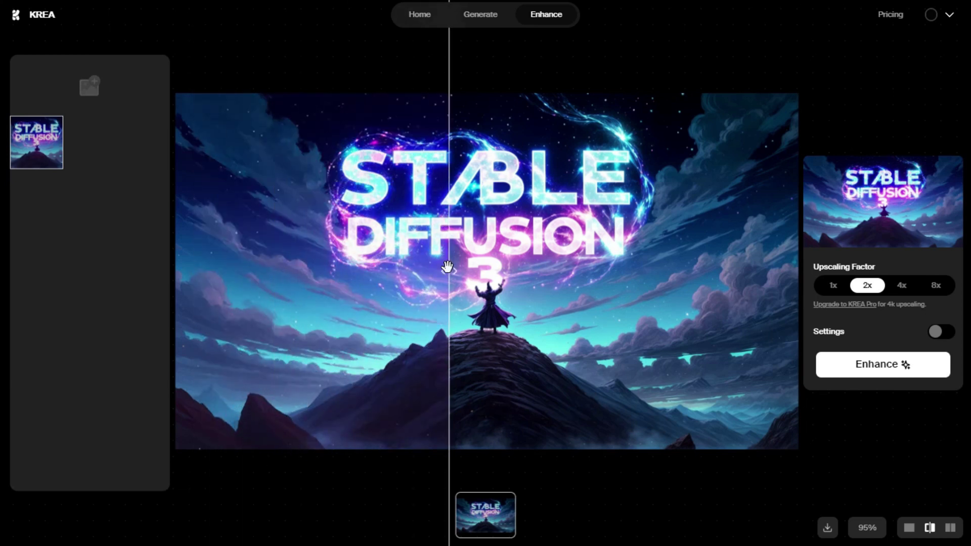
{"action": "left_click_drag", "start_coordinate": [386, 275], "coordinate": [218, 276]}
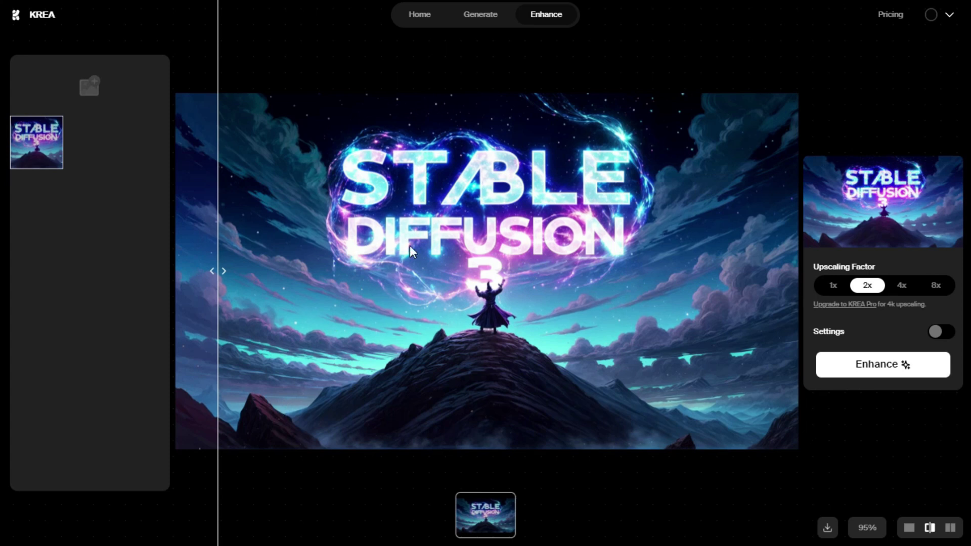
{"action": "left_click", "coordinate": [218, 276]}
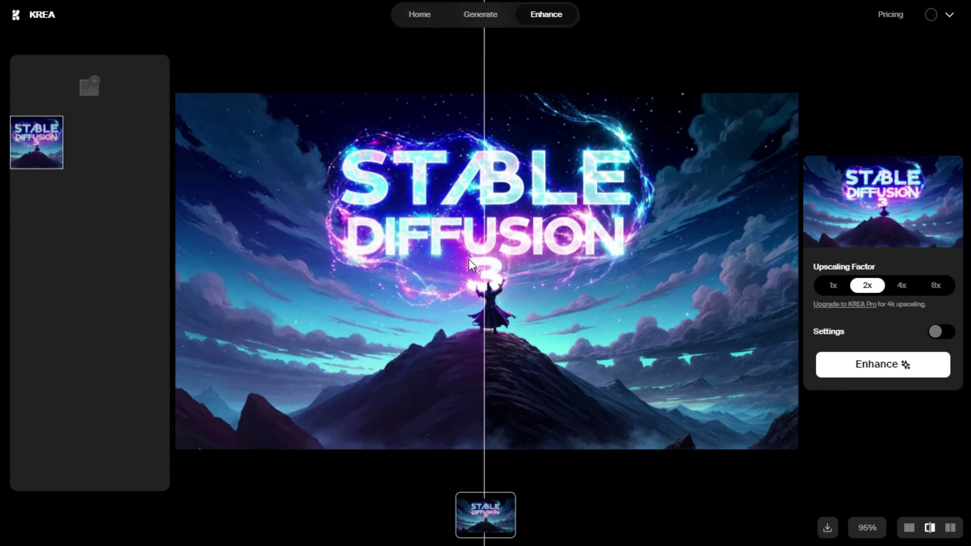
{"action": "left_click_drag", "start_coordinate": [481, 275], "coordinate": [492, 340]}
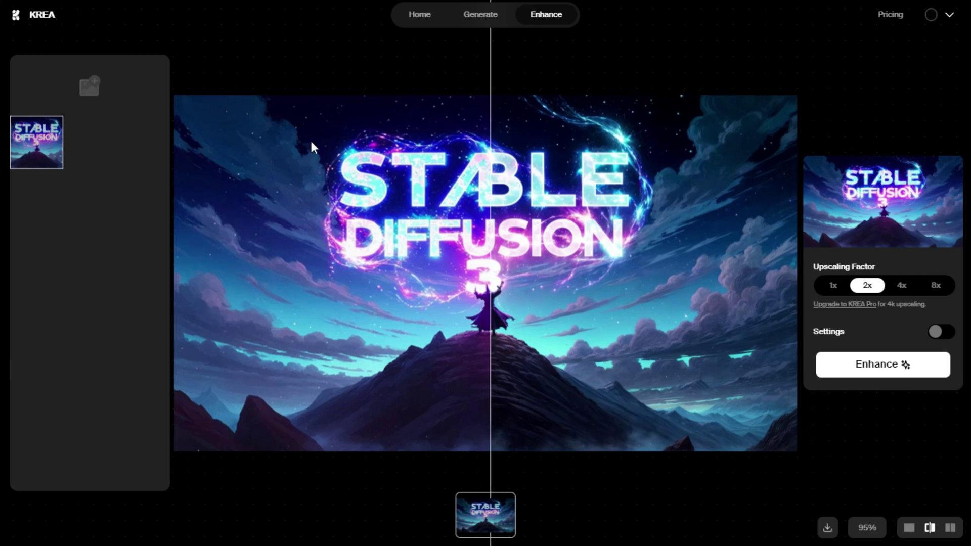
Upload the image "01" from the ADdfsg folder and enhance it with the 2x upscaling factor.
{"action": "left_click", "coordinate": [84, 93]}
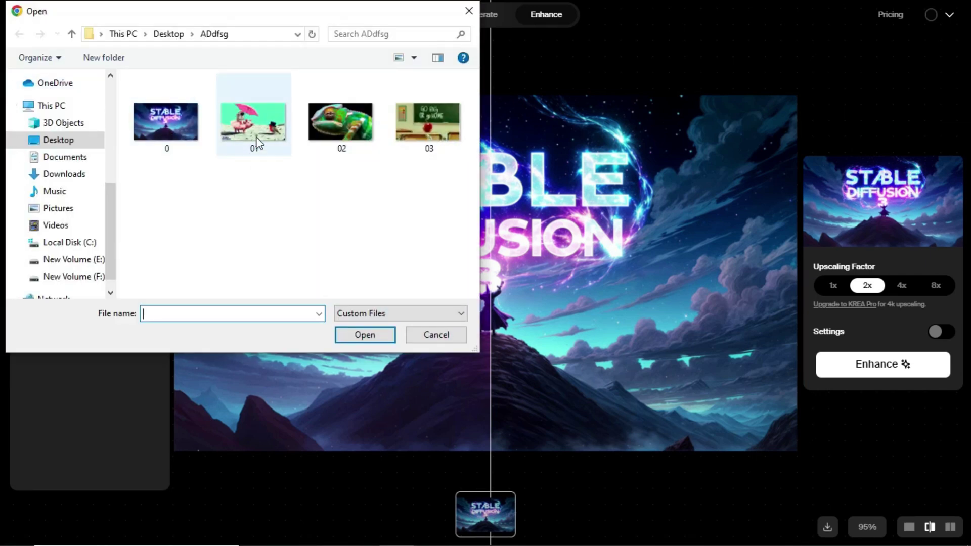
{"action": "left_click", "coordinate": [256, 143]}
{"action": "left_click", "coordinate": [361, 335]}
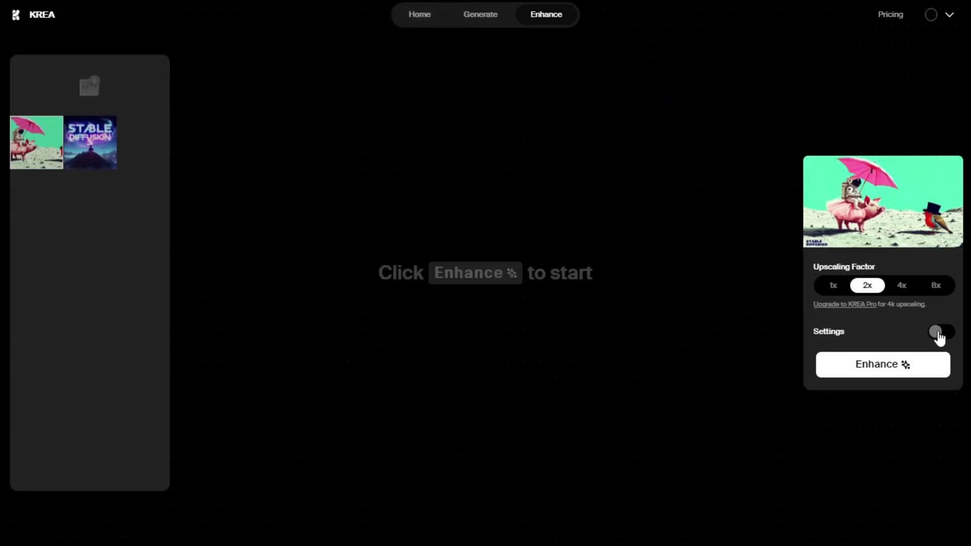
{"action": "left_click", "coordinate": [866, 372]}
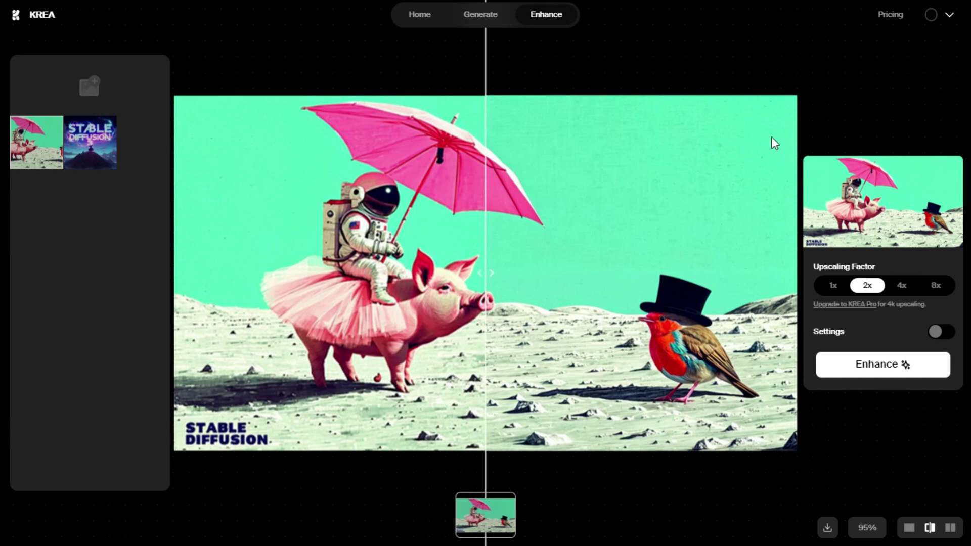
Compare the original and enhanced image with the before/after divider, examining the bird in the top hat up close.
{"action": "left_click_drag", "start_coordinate": [487, 274], "coordinate": [803, 309]}
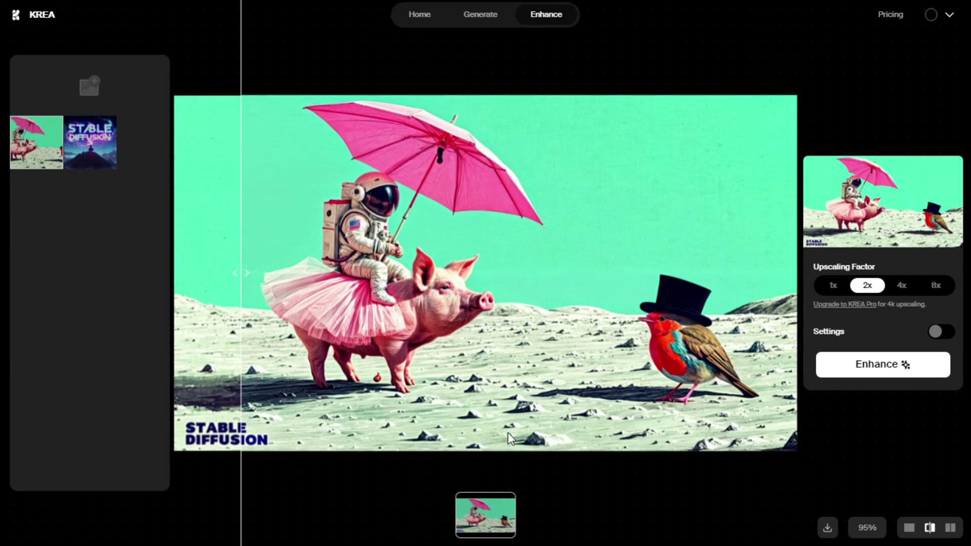
{"action": "scroll", "coordinate": [508, 429], "scroll_direction": "up", "scroll_amount": 5}
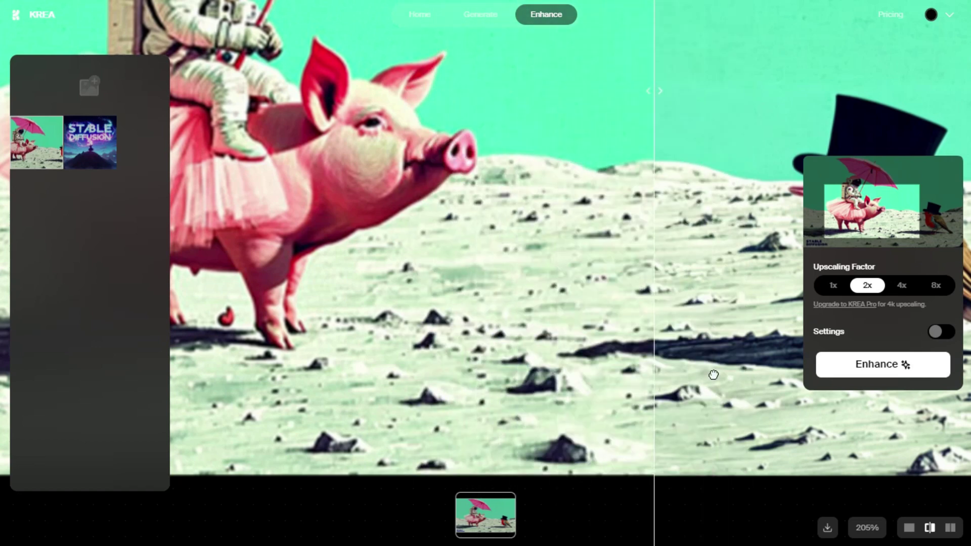
{"action": "scroll", "coordinate": [578, 357], "scroll_direction": "down", "scroll_amount": 5}
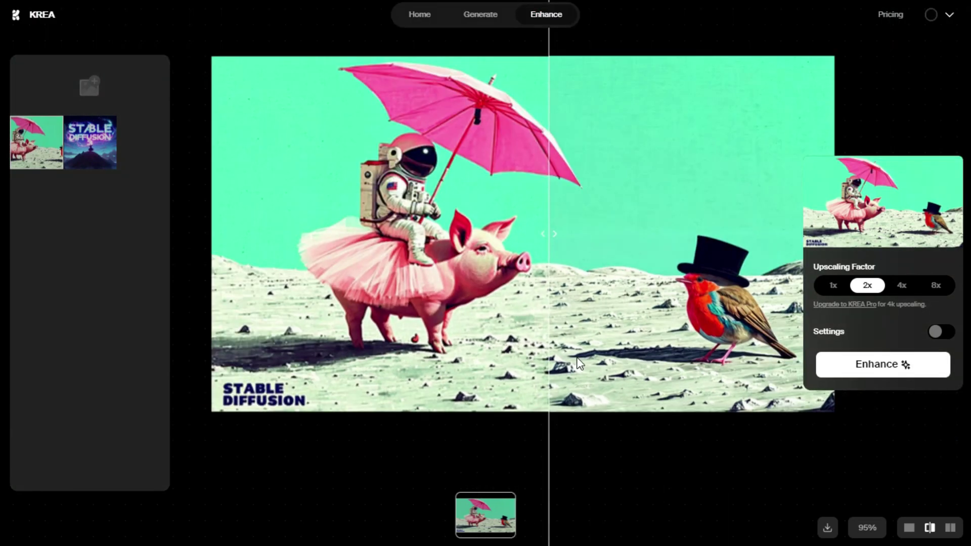
{"action": "scroll", "coordinate": [647, 283], "scroll_direction": "up", "scroll_amount": 6}
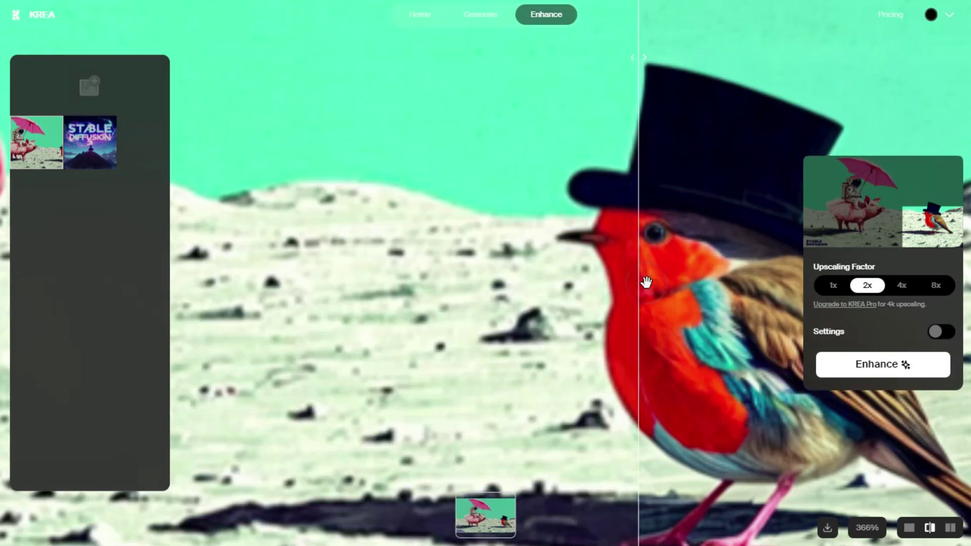
{"action": "scroll", "coordinate": [647, 283], "scroll_direction": "down", "scroll_amount": 3}
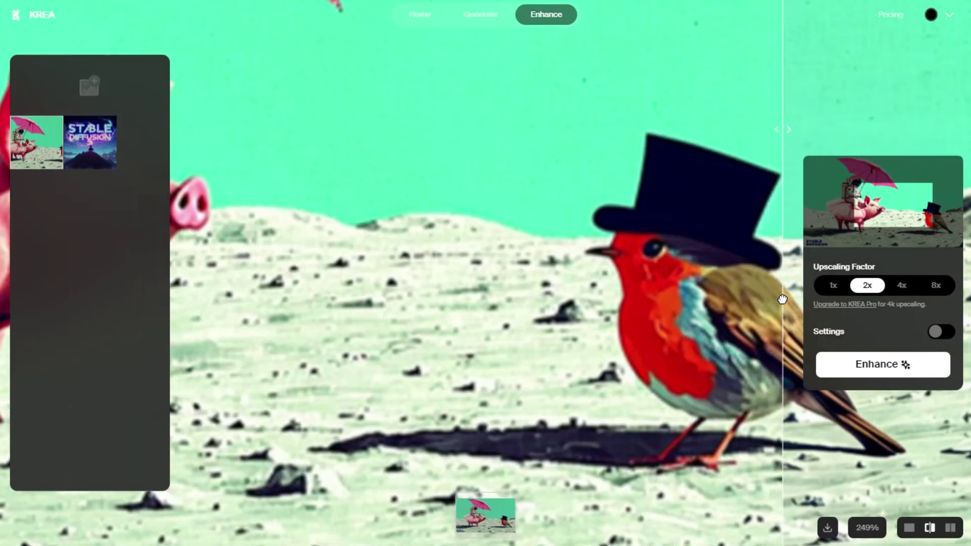
{"action": "left_click_drag", "start_coordinate": [782, 299], "coordinate": [525, 286]}
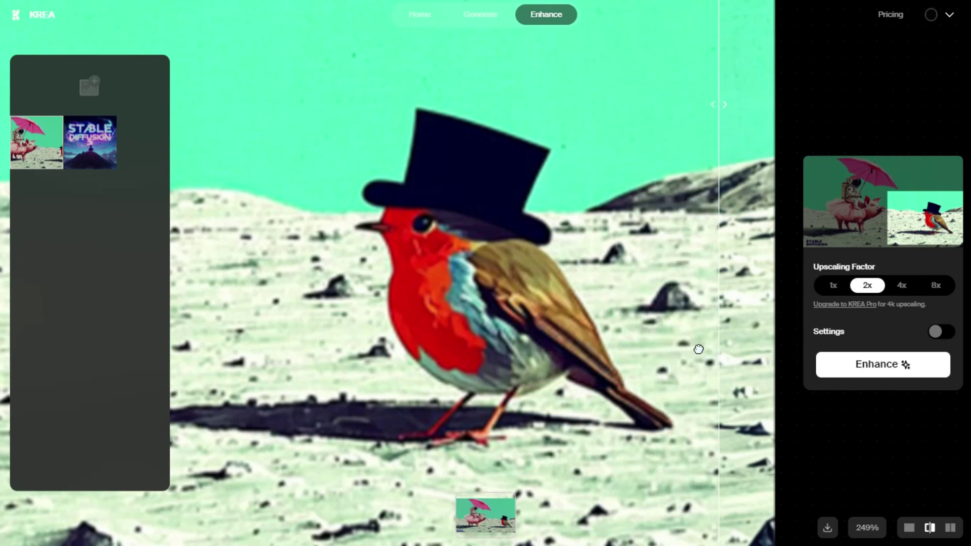
{"action": "scroll", "coordinate": [408, 313], "scroll_direction": "down", "scroll_amount": 4}
Compare the astronaut and the pig up close between the original and the enhanced image.
{"action": "left_click_drag", "start_coordinate": [409, 313], "coordinate": [849, 379]}
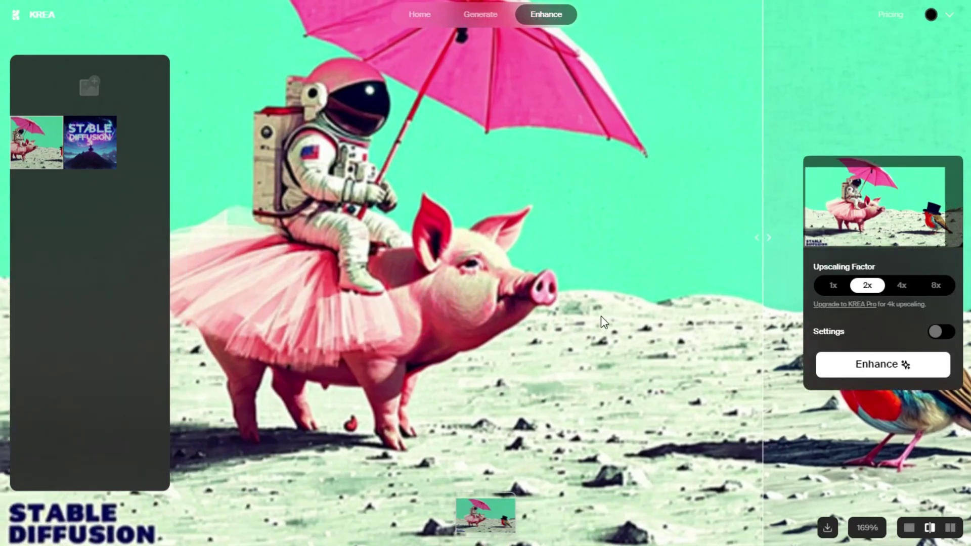
{"action": "left_click_drag", "start_coordinate": [496, 281], "coordinate": [465, 277]}
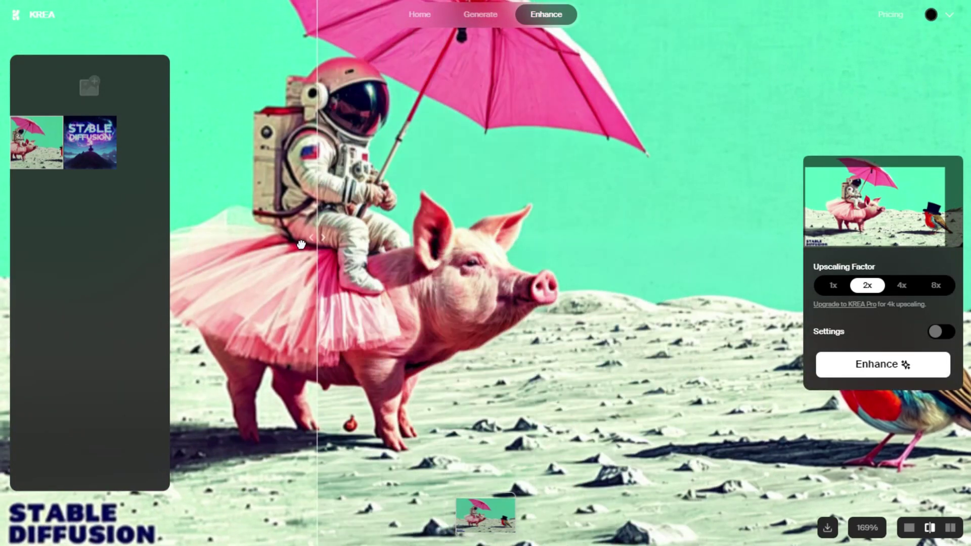
{"action": "scroll", "coordinate": [349, 117], "scroll_direction": "up", "scroll_amount": 5}
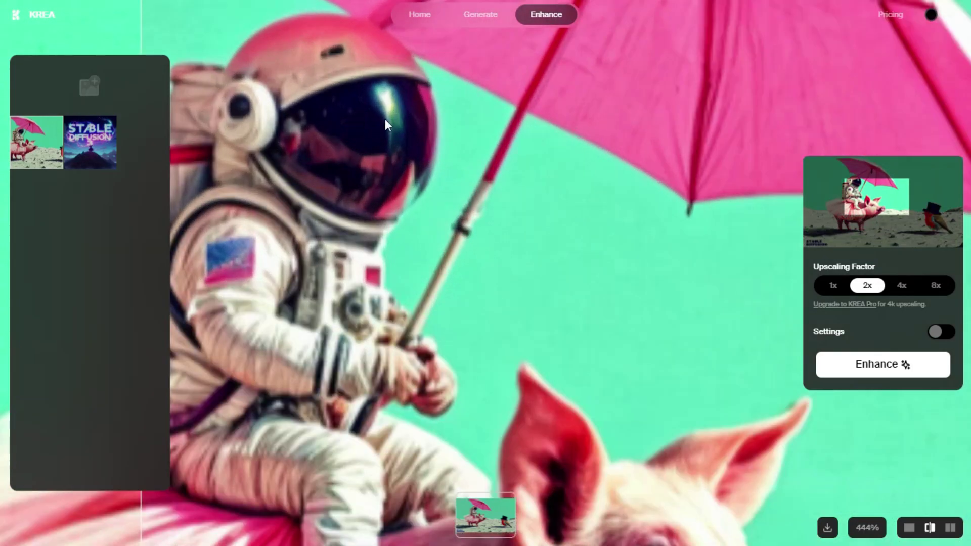
{"action": "scroll", "coordinate": [371, 95], "scroll_direction": "down", "scroll_amount": 6}
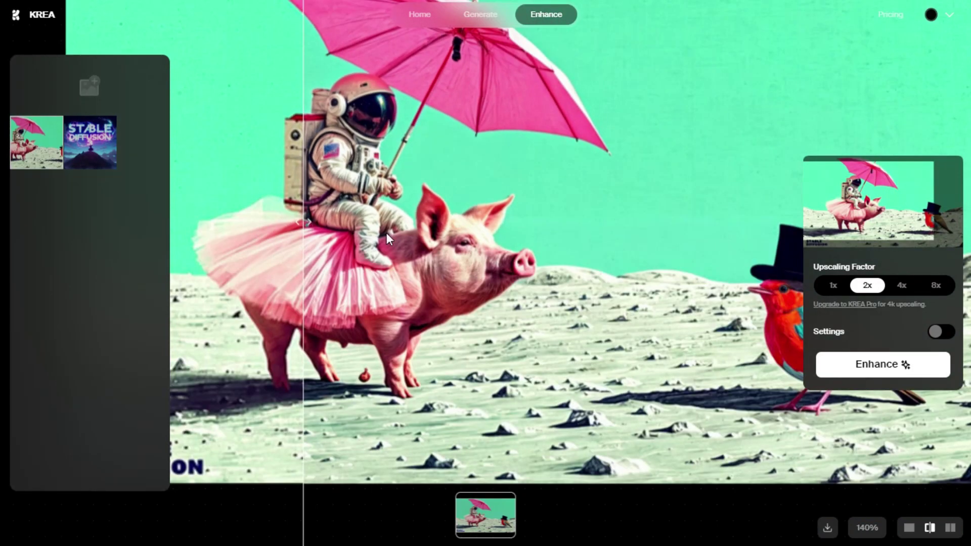
{"action": "scroll", "coordinate": [494, 138], "scroll_direction": "up", "scroll_amount": 3}
{"action": "scroll", "coordinate": [451, 186], "scroll_direction": "down", "scroll_amount": 5}
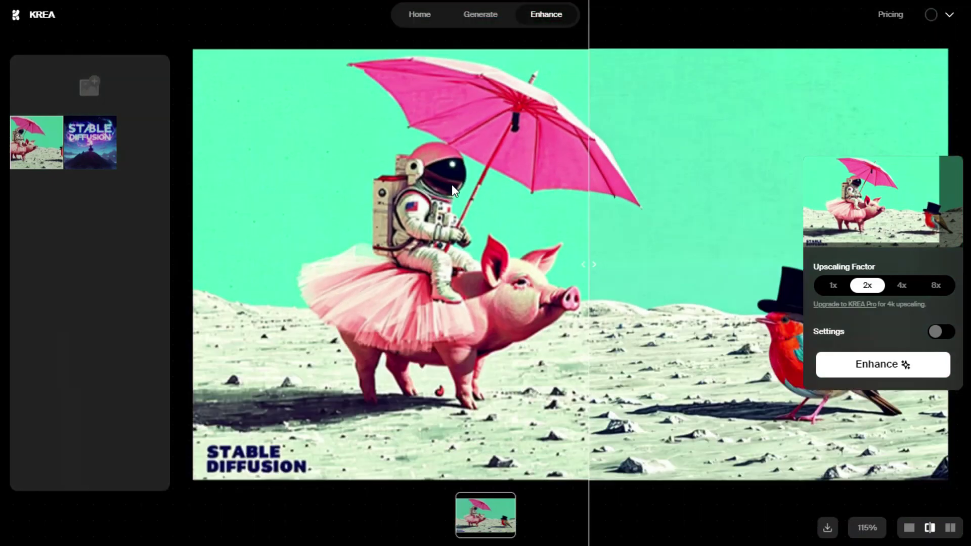
{"action": "scroll", "coordinate": [451, 187], "scroll_direction": "down", "scroll_amount": 2}
{"action": "left_click_drag", "start_coordinate": [557, 230], "coordinate": [269, 237]}
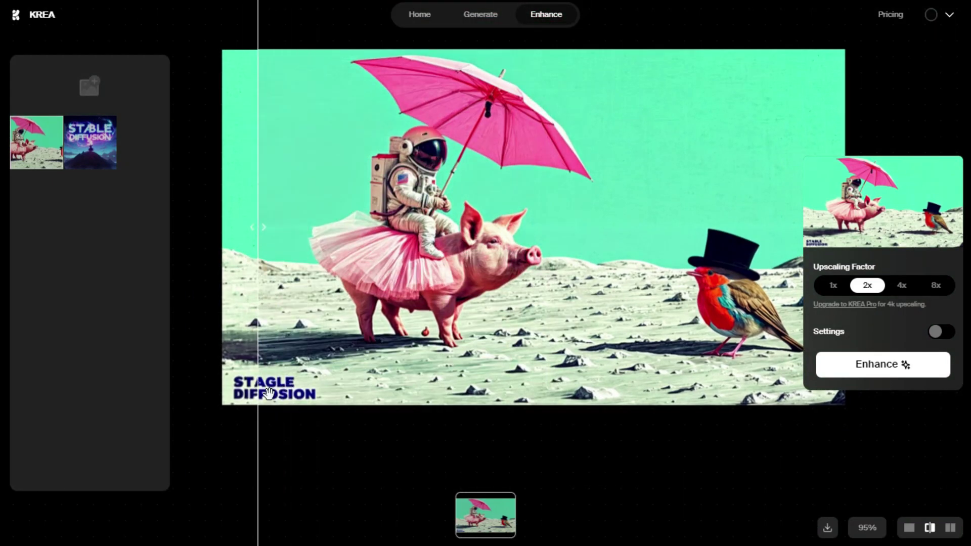
Examine the Stable Diffusion lettering in the image's lower corner before and after enhancement, and return to the full image.
{"action": "scroll", "coordinate": [271, 396], "scroll_direction": "up", "scroll_amount": 8}
{"action": "left_click_drag", "start_coordinate": [248, 382], "coordinate": [103, 436]}
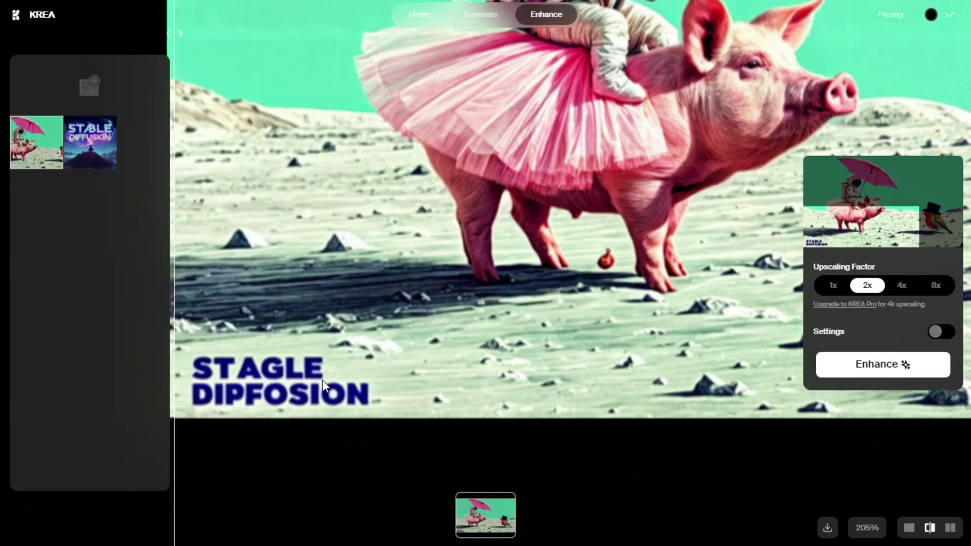
{"action": "left_click_drag", "start_coordinate": [323, 385], "coordinate": [758, 304]}
{"action": "scroll", "coordinate": [631, 292], "scroll_direction": "down", "scroll_amount": 5}
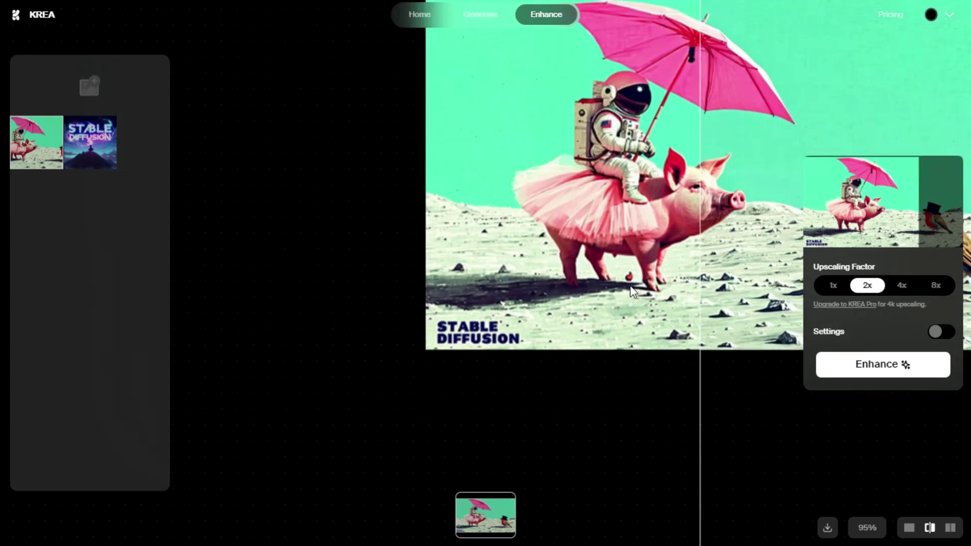
{"action": "left_click_drag", "start_coordinate": [632, 291], "coordinate": [361, 305]}
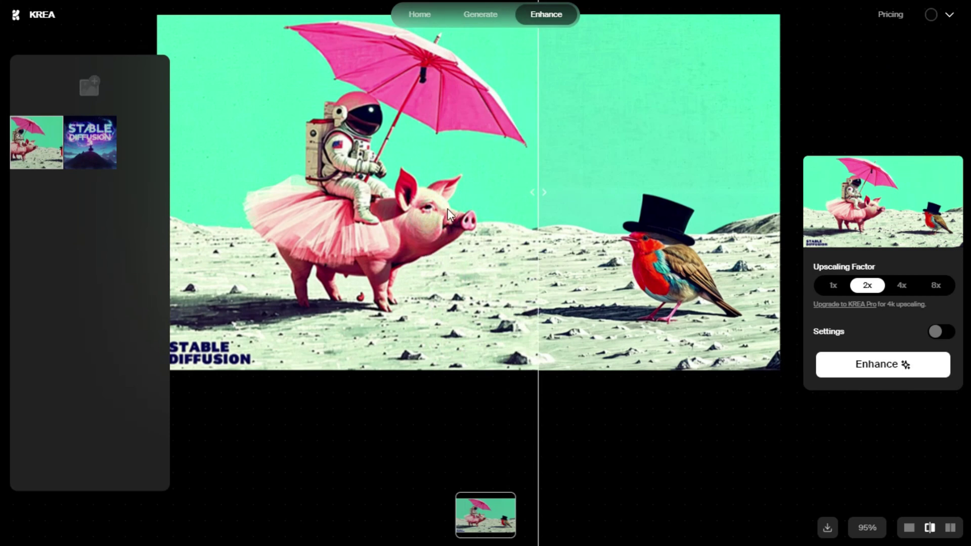
{"action": "left_click_drag", "start_coordinate": [457, 207], "coordinate": [525, 249]}
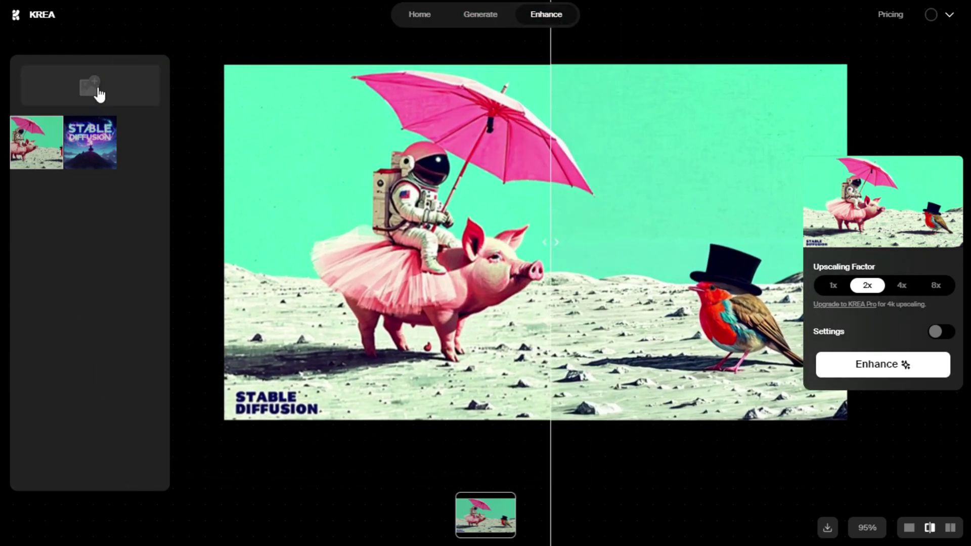
Upload the chameleon image for enhancement.
{"action": "left_click", "coordinate": [96, 89]}
{"action": "left_click", "coordinate": [340, 132]}
{"action": "left_click", "coordinate": [371, 333]}
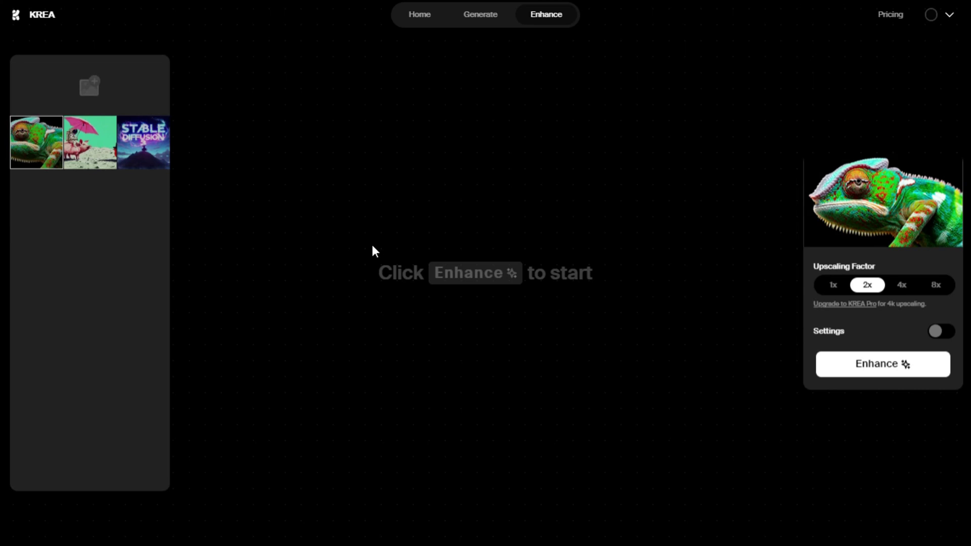
Check the account's free usage minutes and enhance the chameleon image with the 4x upscaling factor.
{"action": "left_click", "coordinate": [939, 21]}
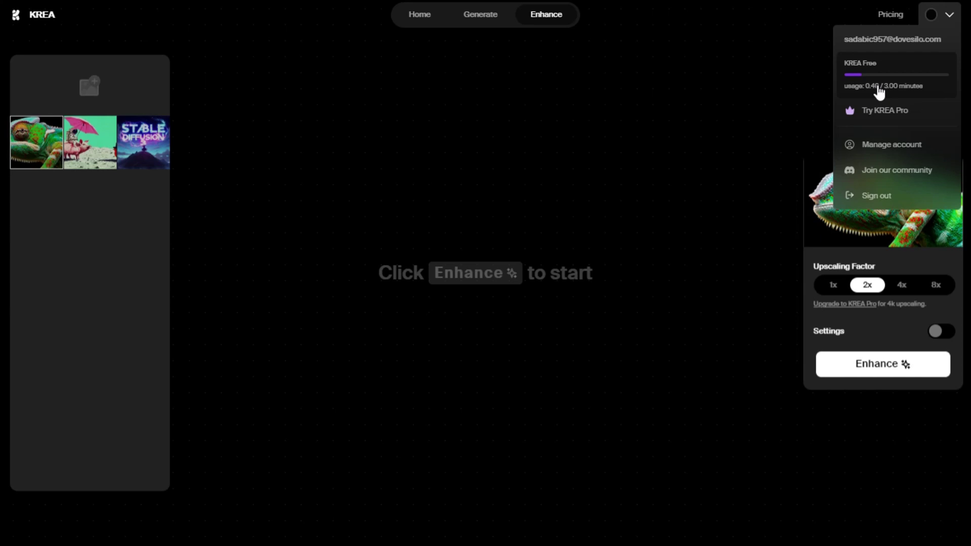
{"action": "left_click", "coordinate": [791, 97]}
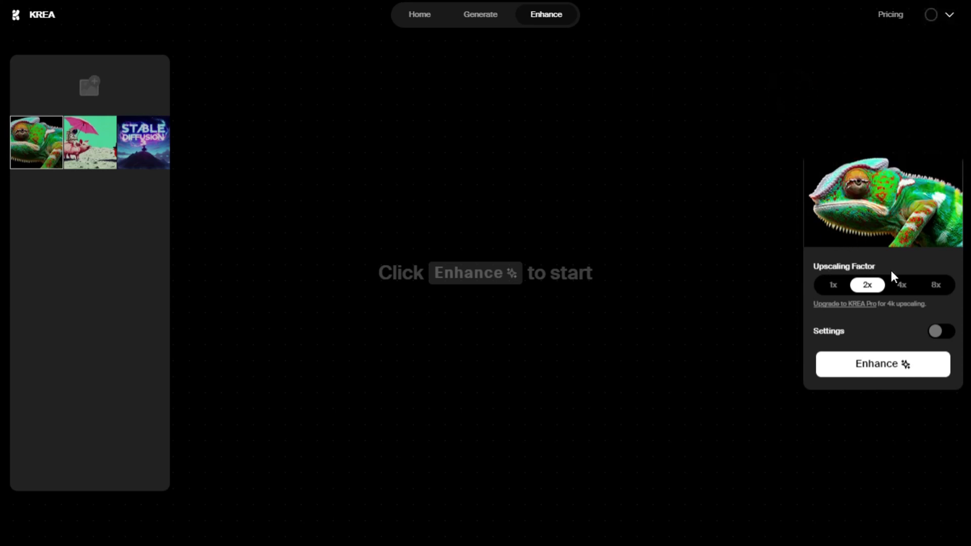
{"action": "left_click", "coordinate": [899, 284]}
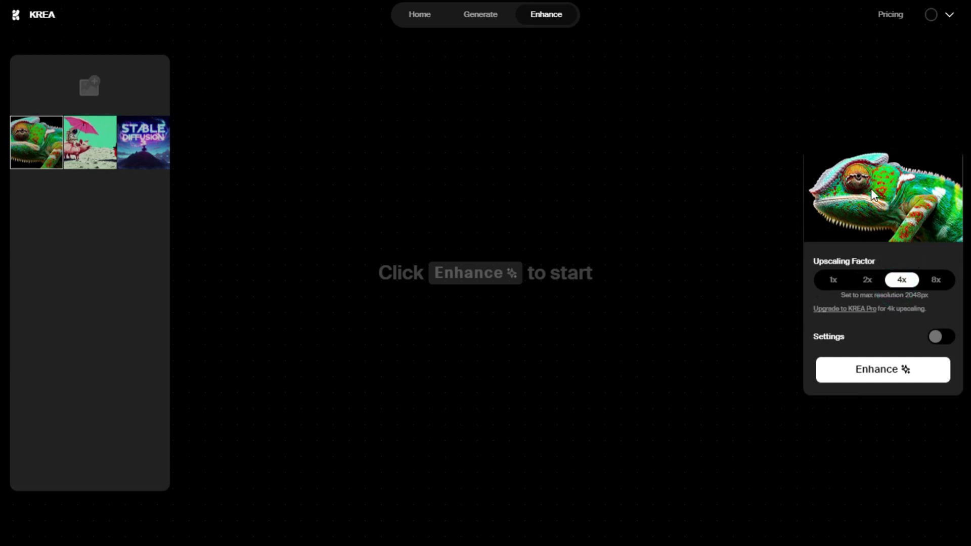
{"action": "left_click", "coordinate": [868, 382]}
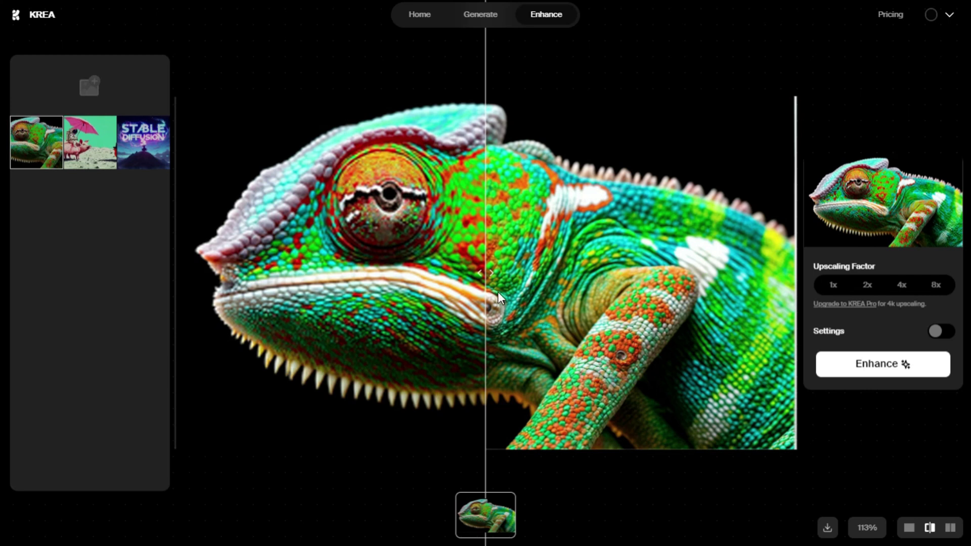
Compare the original and enhanced chameleon with the before/after divider, examining the eye up close.
{"action": "left_click_drag", "start_coordinate": [488, 291], "coordinate": [753, 289]}
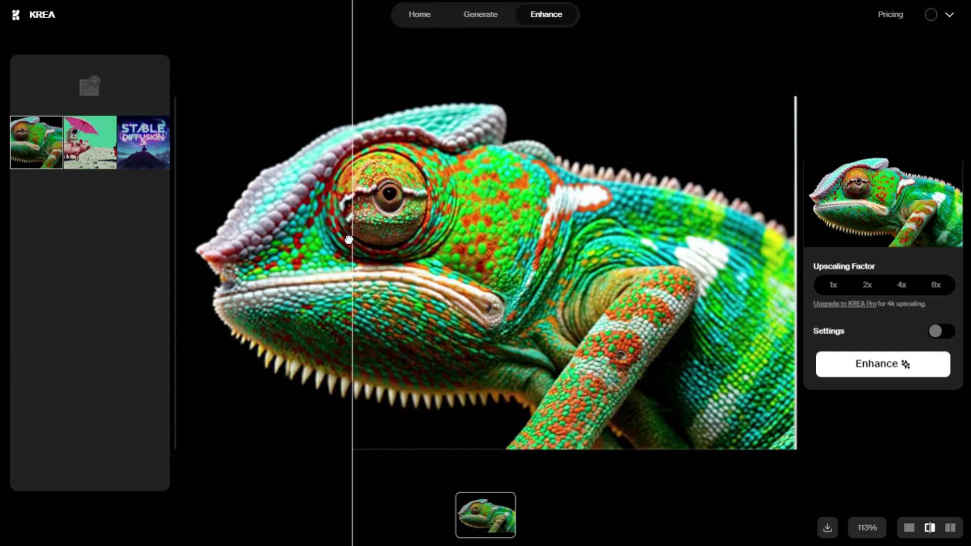
{"action": "scroll", "coordinate": [390, 186], "scroll_direction": "up", "scroll_amount": 3}
{"action": "scroll", "coordinate": [390, 186], "scroll_direction": "up", "scroll_amount": 2}
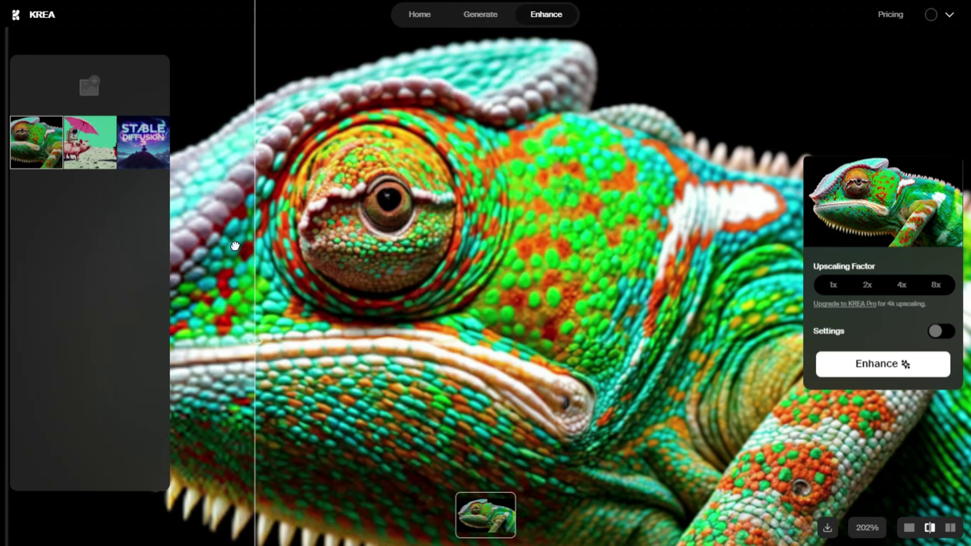
{"action": "scroll", "coordinate": [233, 247], "scroll_direction": "down", "scroll_amount": 4}
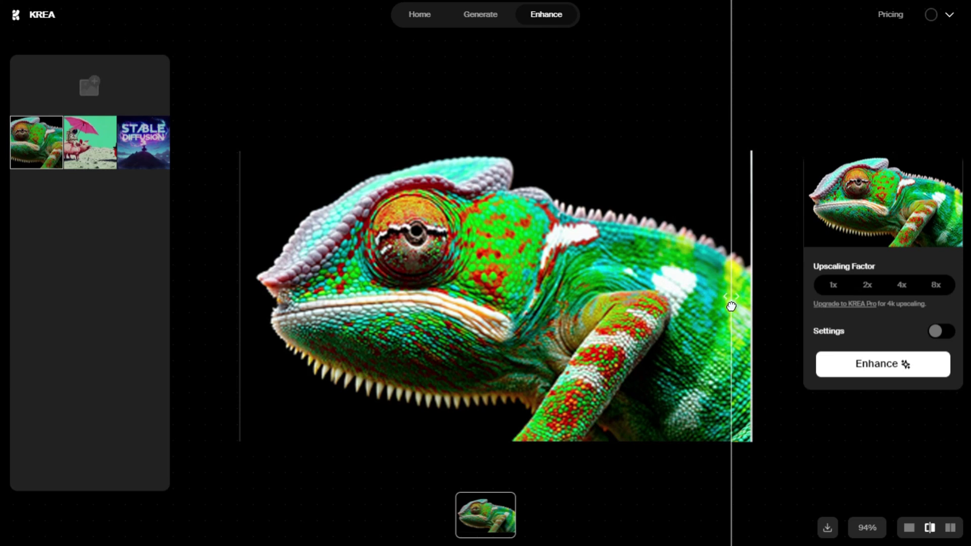
Examine the chameleon's snout and nostril scales up close in the original and the enhanced image.
{"action": "left_click_drag", "start_coordinate": [731, 306], "coordinate": [745, 298]}
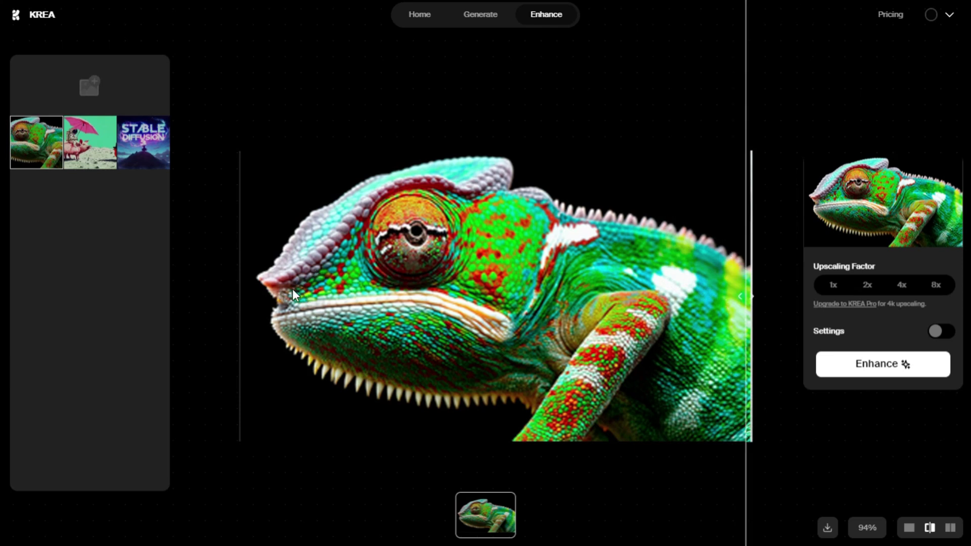
{"action": "left_click_drag", "start_coordinate": [745, 297], "coordinate": [260, 316]}
{"action": "scroll", "coordinate": [292, 298], "scroll_direction": "up", "scroll_amount": 5}
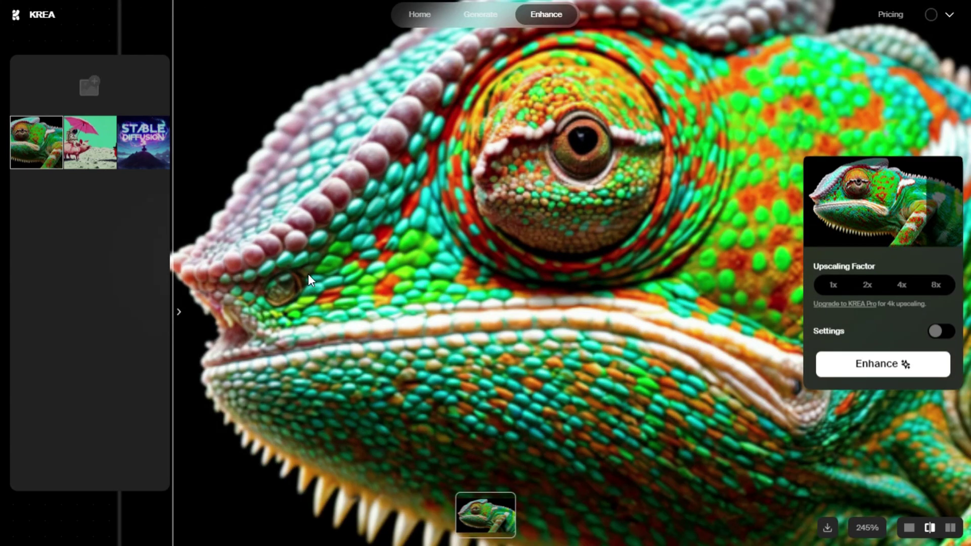
{"action": "left_click_drag", "start_coordinate": [175, 318], "coordinate": [268, 324]}
{"action": "scroll", "coordinate": [282, 294], "scroll_direction": "up", "scroll_amount": 3}
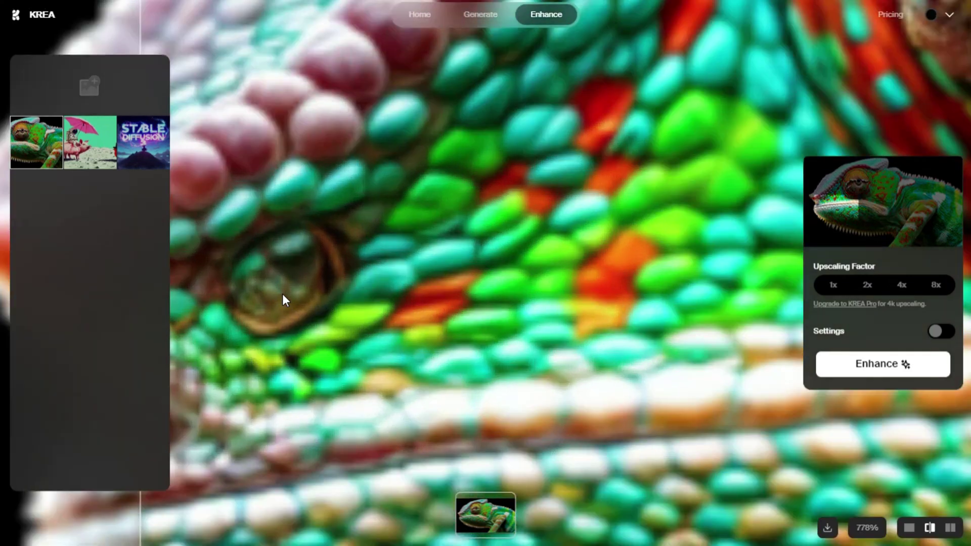
{"action": "scroll", "coordinate": [282, 293], "scroll_direction": "down", "scroll_amount": 8}
Compare the scales on the chameleon's front leg and shoulder up close between the original and the enhanced image.
{"action": "left_click_drag", "start_coordinate": [287, 293], "coordinate": [403, 321]}
{"action": "scroll", "coordinate": [521, 326], "scroll_direction": "up", "scroll_amount": 5}
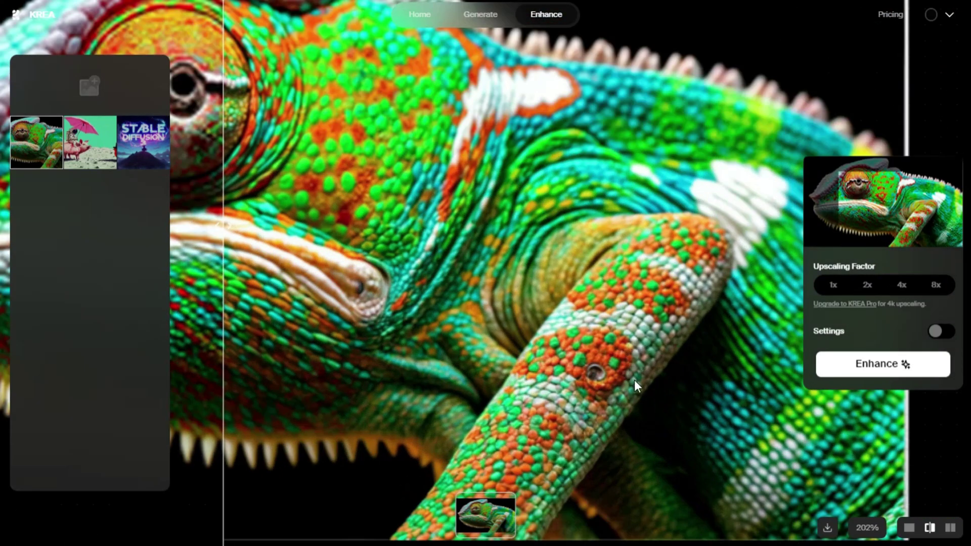
{"action": "left_click_drag", "start_coordinate": [584, 297], "coordinate": [620, 299]}
{"action": "left_click_drag", "start_coordinate": [543, 304], "coordinate": [424, 312]}
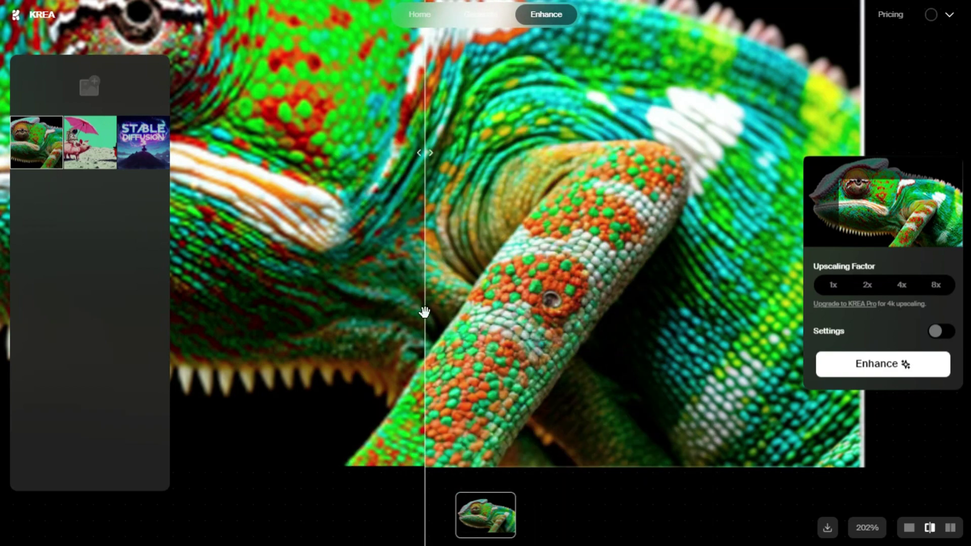
{"action": "scroll", "coordinate": [552, 299], "scroll_direction": "up", "scroll_amount": 3}
{"action": "scroll", "coordinate": [557, 294], "scroll_direction": "down", "scroll_amount": 3}
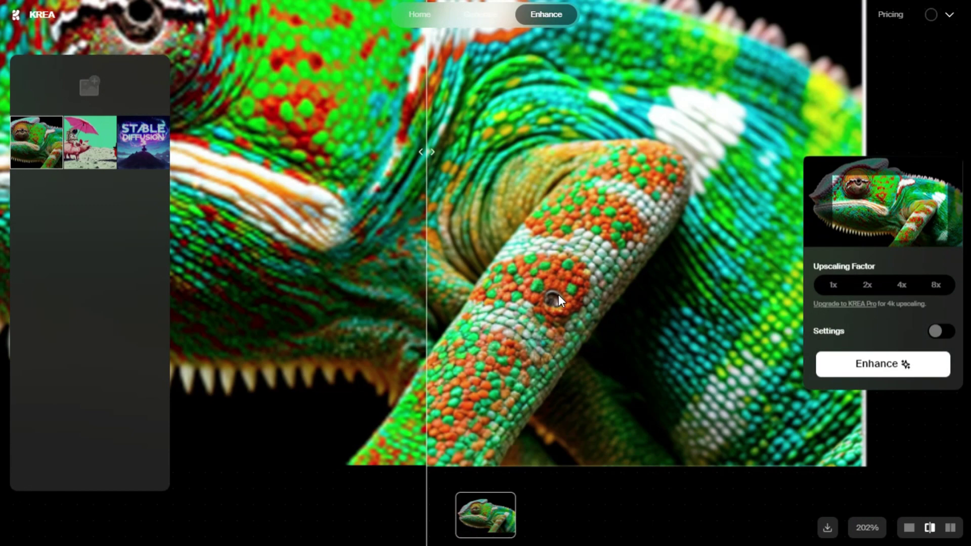
{"action": "left_click_drag", "start_coordinate": [424, 166], "coordinate": [360, 167]}
Return to the full chameleon image and sweep the before/after divider across it to compare both versions as a whole.
{"action": "scroll", "coordinate": [457, 247], "scroll_direction": "down", "scroll_amount": 5}
{"action": "left_click_drag", "start_coordinate": [456, 246], "coordinate": [580, 319]}
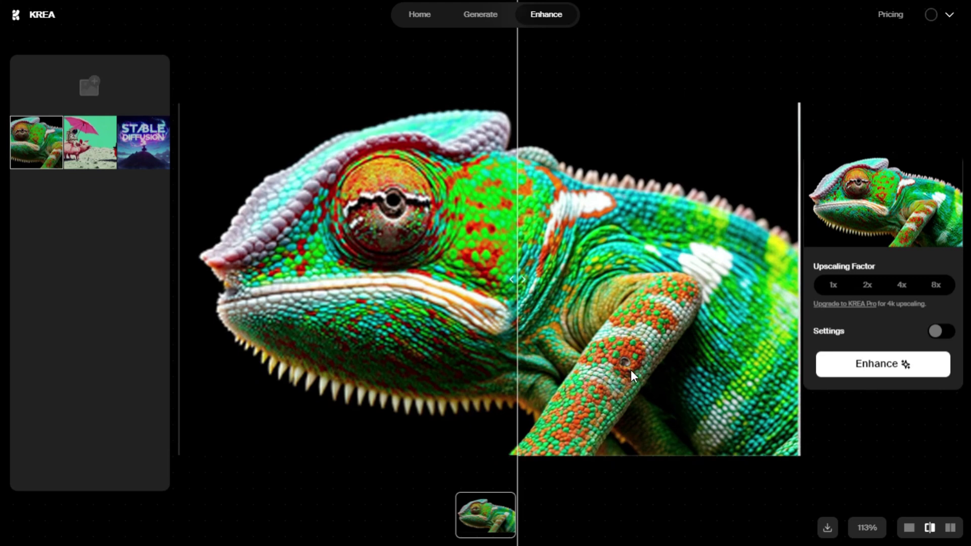
{"action": "left_click_drag", "start_coordinate": [629, 369], "coordinate": [435, 316]}
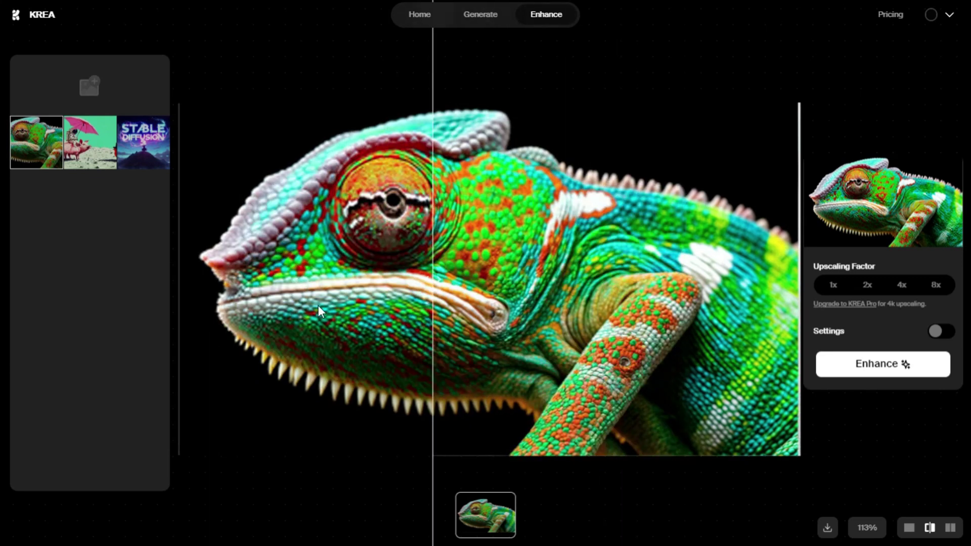
{"action": "left_click_drag", "start_coordinate": [629, 302], "coordinate": [200, 347]}
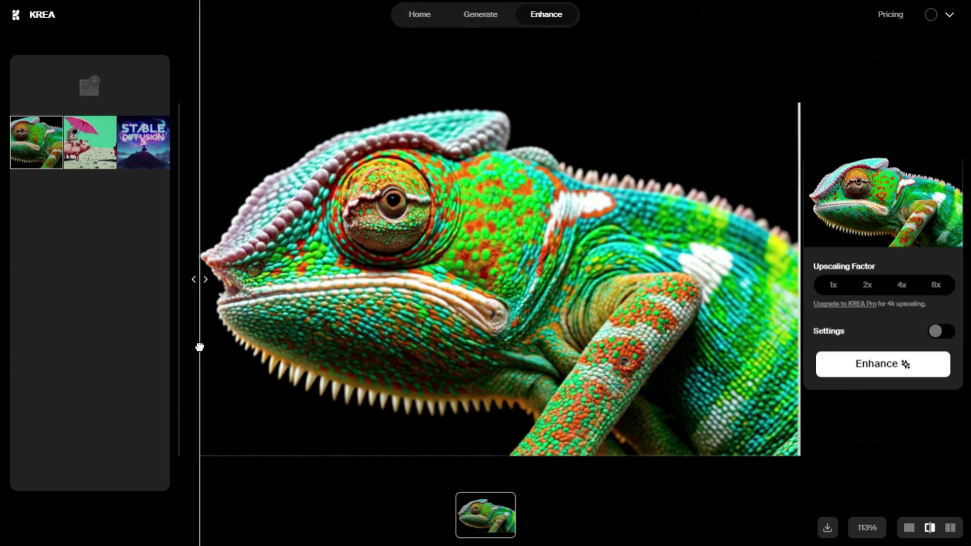
Upload the "GO BIG OR go HOME" classroom image, and check the account's free usage minutes after reopening the chameleon result.
{"action": "left_click", "coordinate": [98, 86]}
{"action": "left_click", "coordinate": [441, 135]}
{"action": "double_click", "coordinate": [441, 135]}
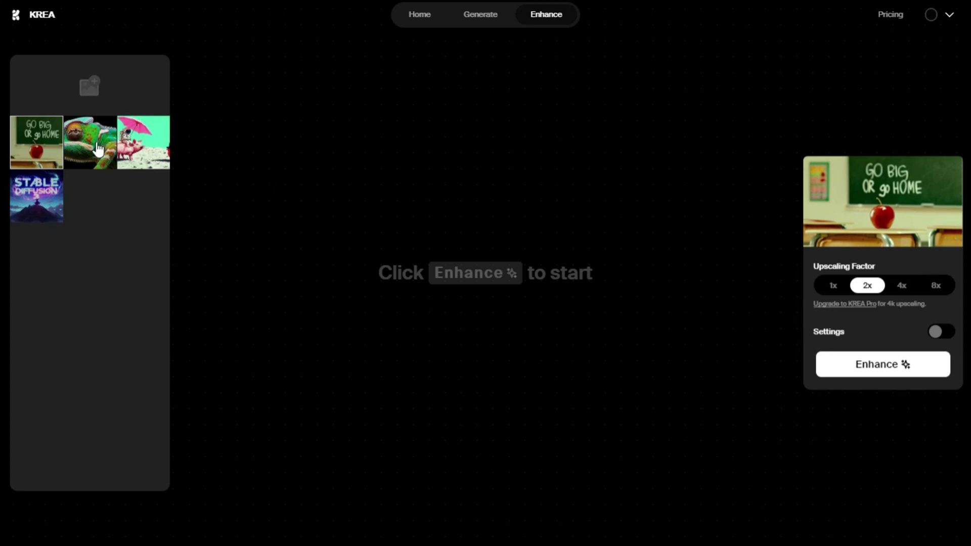
{"action": "left_click", "coordinate": [98, 149]}
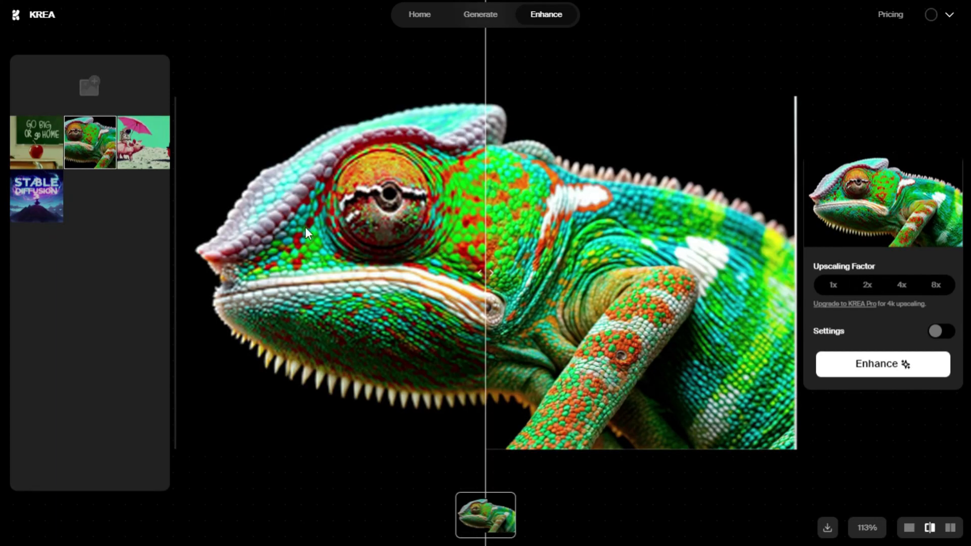
{"action": "left_click", "coordinate": [940, 22]}
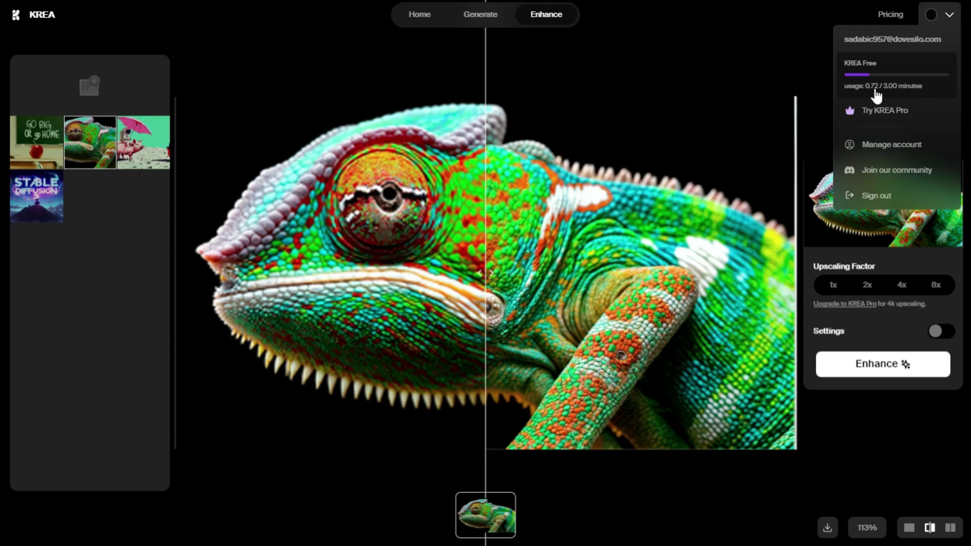
Select the classroom image, set its upscaling factor to 8x and generate an auto-prompt in the settings.
{"action": "left_click", "coordinate": [29, 153]}
{"action": "left_click", "coordinate": [936, 285]}
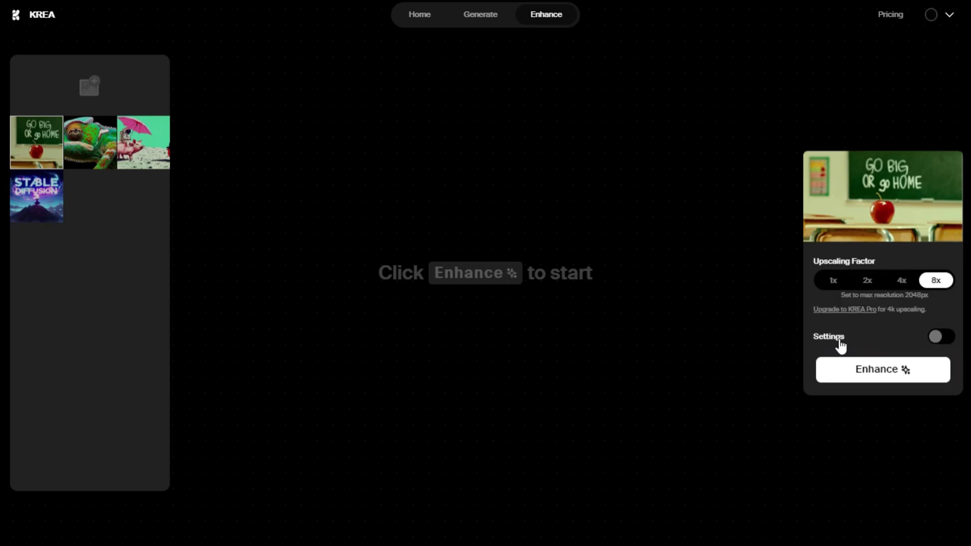
{"action": "left_click", "coordinate": [838, 345]}
{"action": "left_click", "coordinate": [940, 353]}
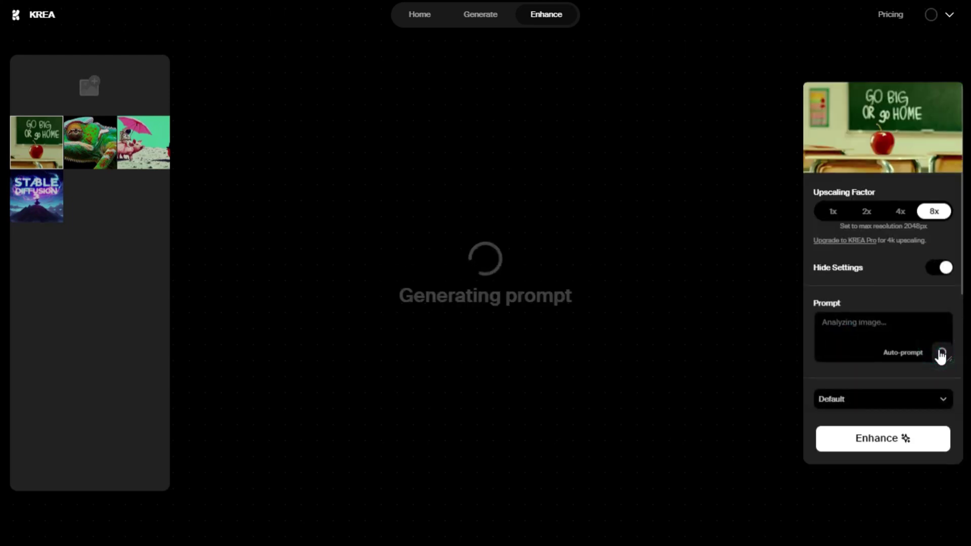
Review the generated prompt and AI Strength, hide the settings, and enhance the classroom image.
{"action": "left_click", "coordinate": [852, 301]}
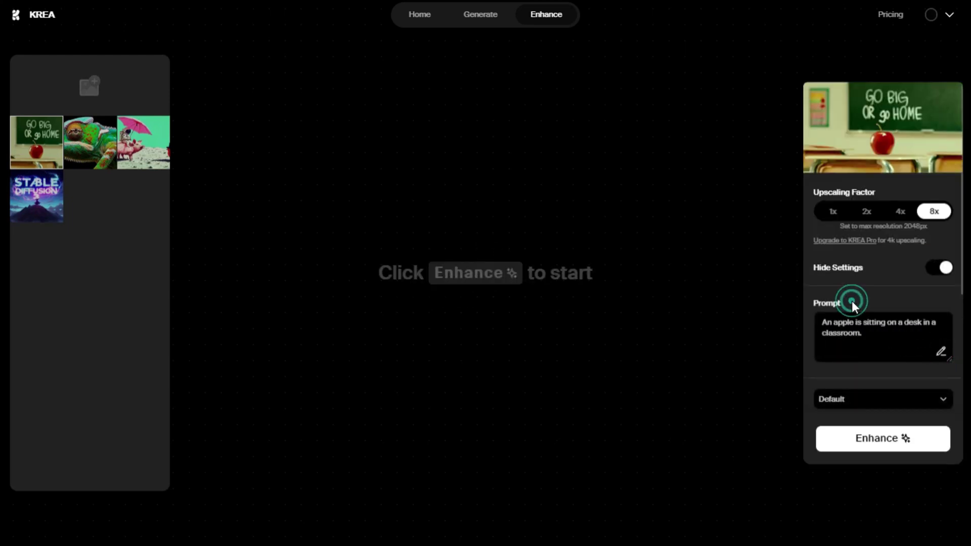
{"action": "scroll", "coordinate": [890, 354], "scroll_direction": "down", "scroll_amount": 3}
{"action": "scroll", "coordinate": [875, 304], "scroll_direction": "up", "scroll_amount": 3}
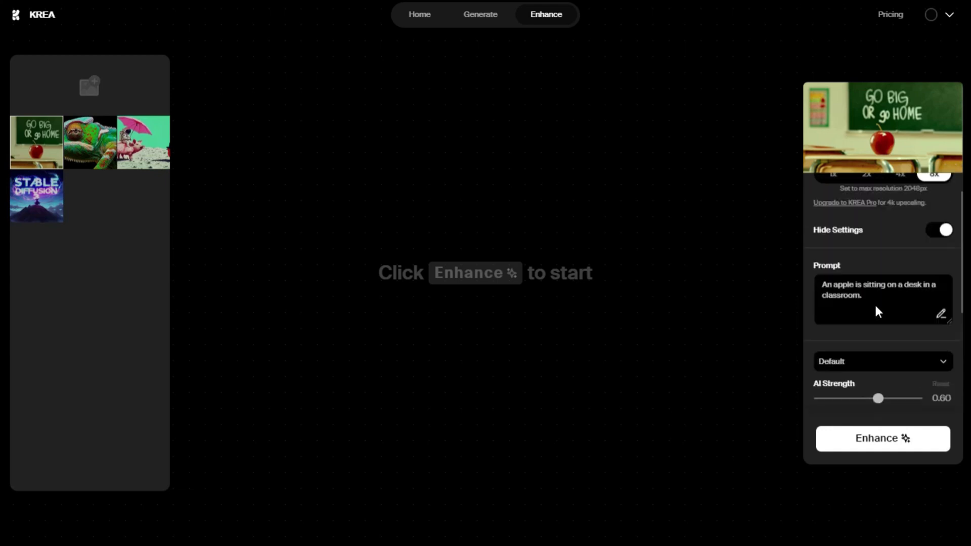
{"action": "left_click", "coordinate": [938, 273]}
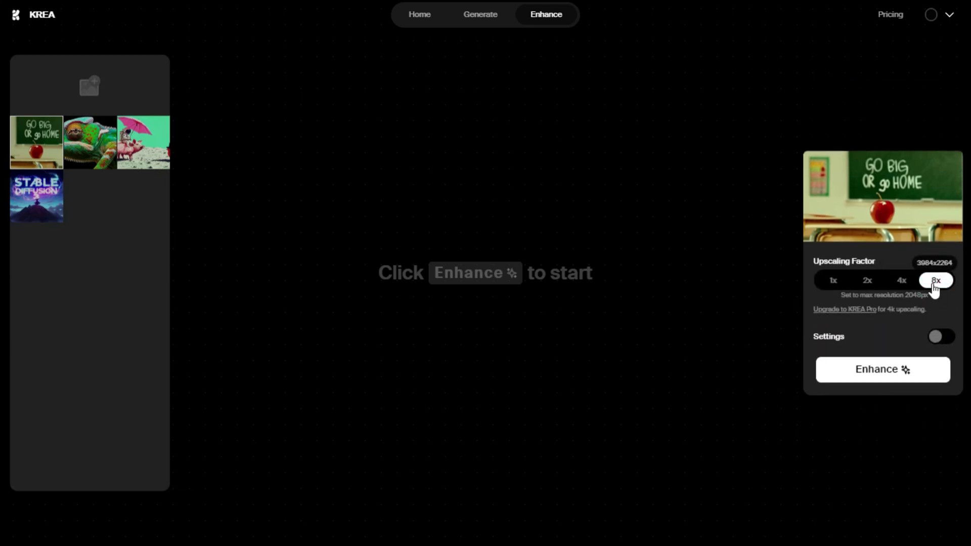
{"action": "left_click", "coordinate": [851, 377]}
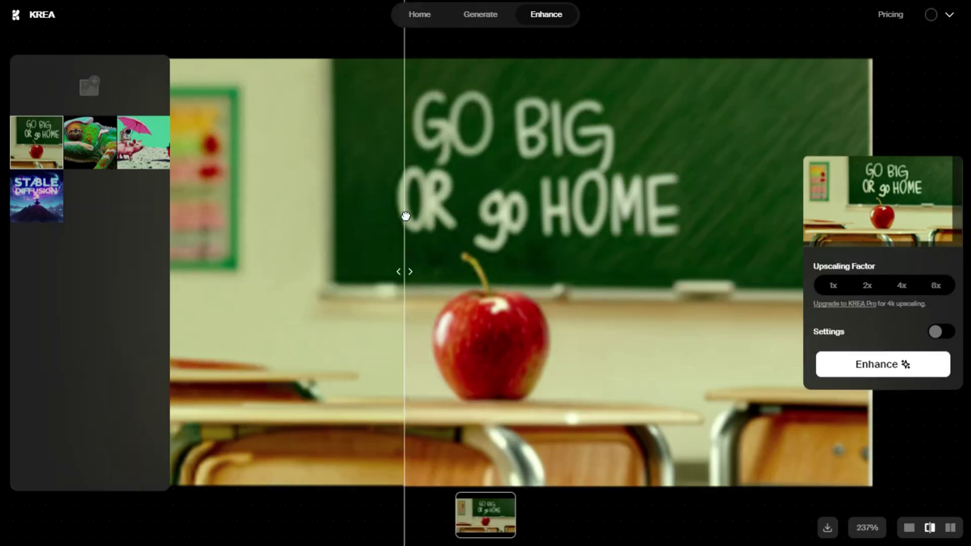
Compare the chalkboard lettering and the apple between the original and enhanced classroom image, both up close and in full view.
{"action": "left_click_drag", "start_coordinate": [404, 216], "coordinate": [440, 221]}
{"action": "scroll", "coordinate": [538, 239], "scroll_direction": "up", "scroll_amount": 7}
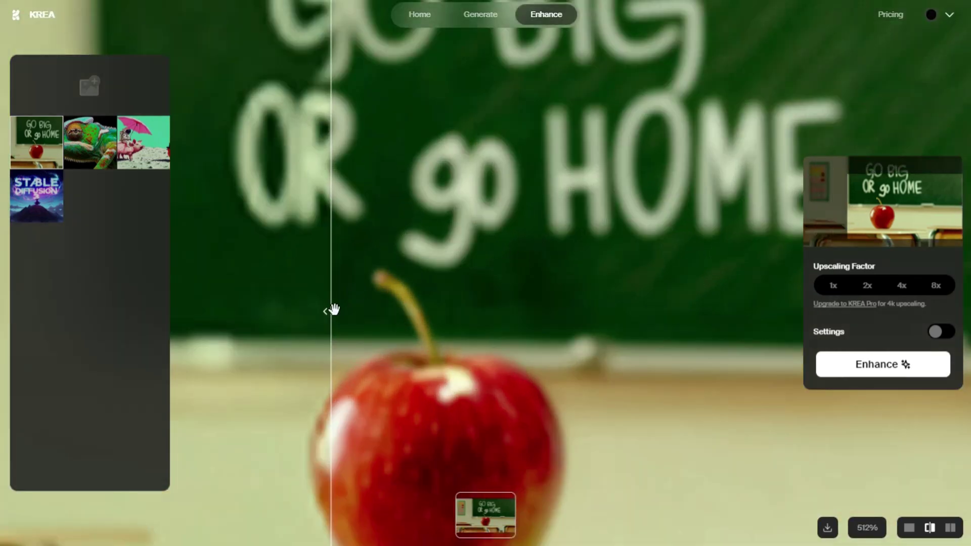
{"action": "left_click_drag", "start_coordinate": [333, 309], "coordinate": [498, 310]}
{"action": "scroll", "coordinate": [596, 233], "scroll_direction": "down", "scroll_amount": 7}
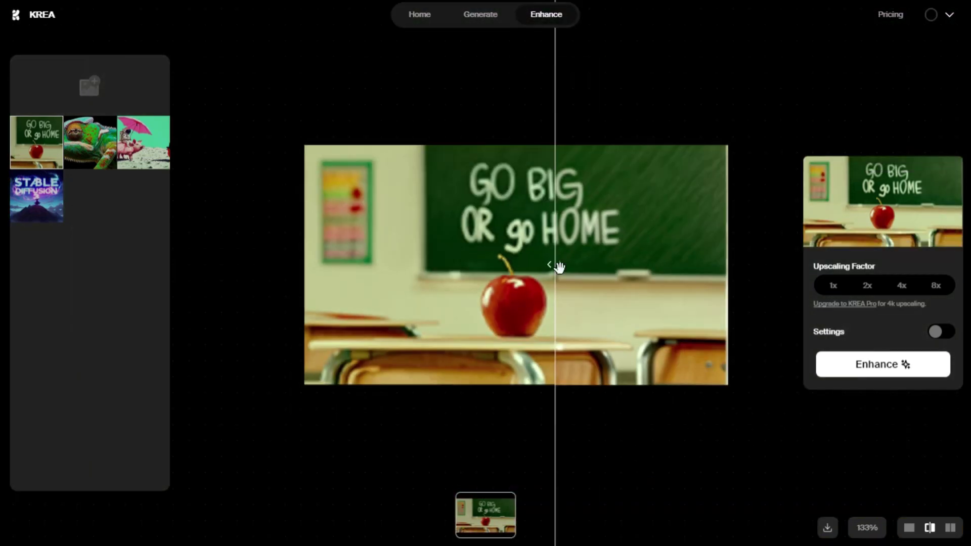
{"action": "left_click_drag", "start_coordinate": [559, 266], "coordinate": [612, 250]}
{"action": "scroll", "coordinate": [429, 260], "scroll_direction": "up", "scroll_amount": 2}
{"action": "scroll", "coordinate": [495, 300], "scroll_direction": "up", "scroll_amount": 2}
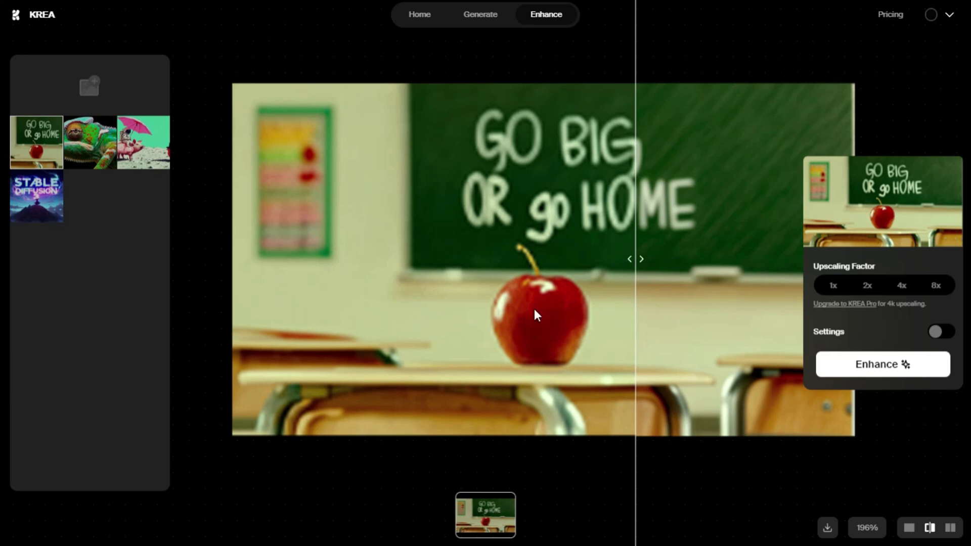
{"action": "scroll", "coordinate": [535, 310], "scroll_direction": "up", "scroll_amount": 2}
{"action": "left_click_drag", "start_coordinate": [688, 234], "coordinate": [609, 286]}
{"action": "scroll", "coordinate": [627, 287], "scroll_direction": "down", "scroll_amount": 2}
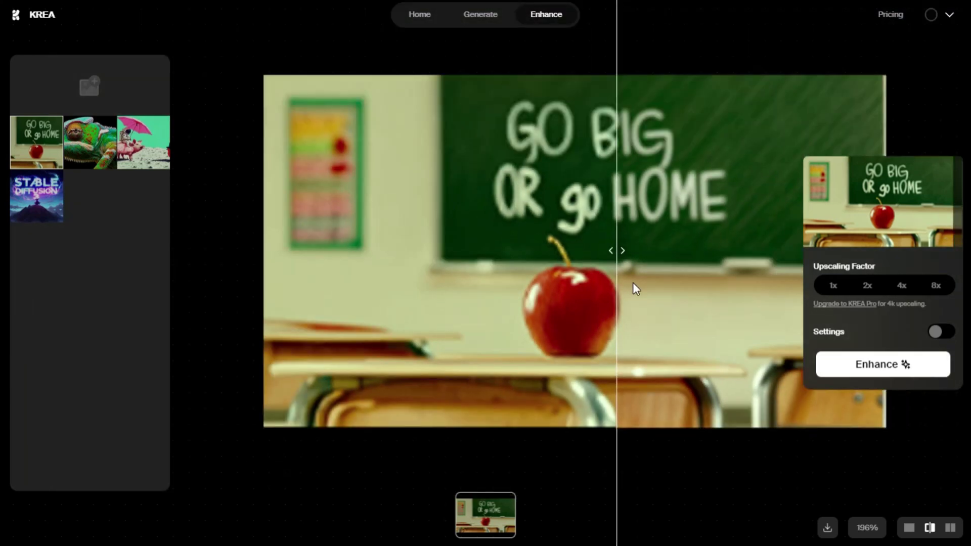
Enhance the classroom image again with the 4x upscaling factor and the extra settings hidden.
{"action": "left_click", "coordinate": [901, 285]}
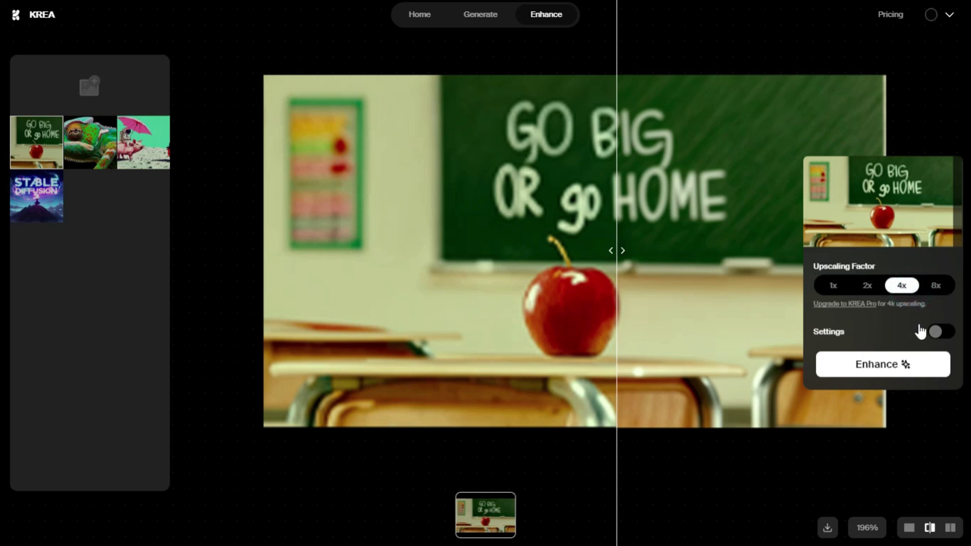
{"action": "left_click", "coordinate": [934, 331]}
{"action": "left_click", "coordinate": [940, 256]}
{"action": "left_click", "coordinate": [936, 331]}
{"action": "left_click", "coordinate": [939, 256]}
{"action": "left_click", "coordinate": [895, 369]}
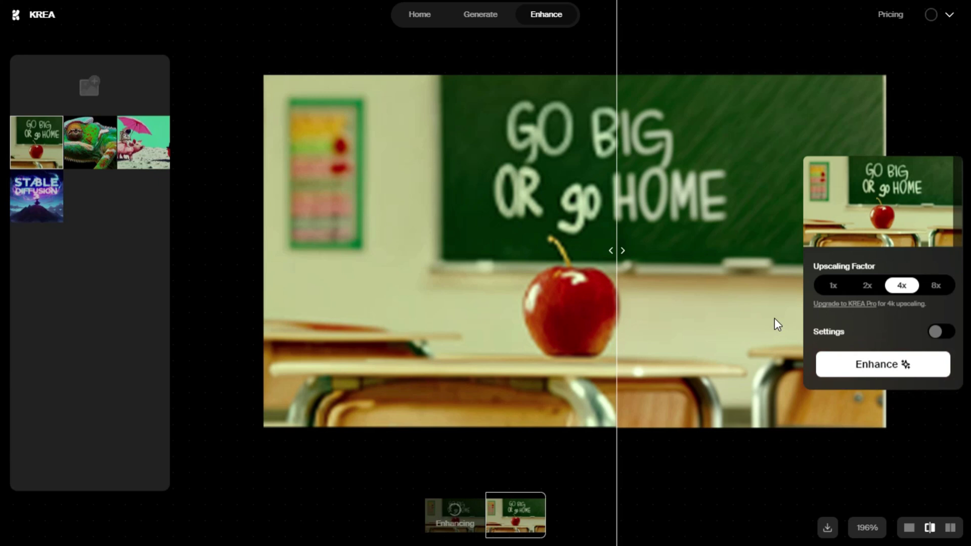
Open the new classroom enhancement and check the account's free usage minutes while it processes.
{"action": "left_click", "coordinate": [451, 515]}
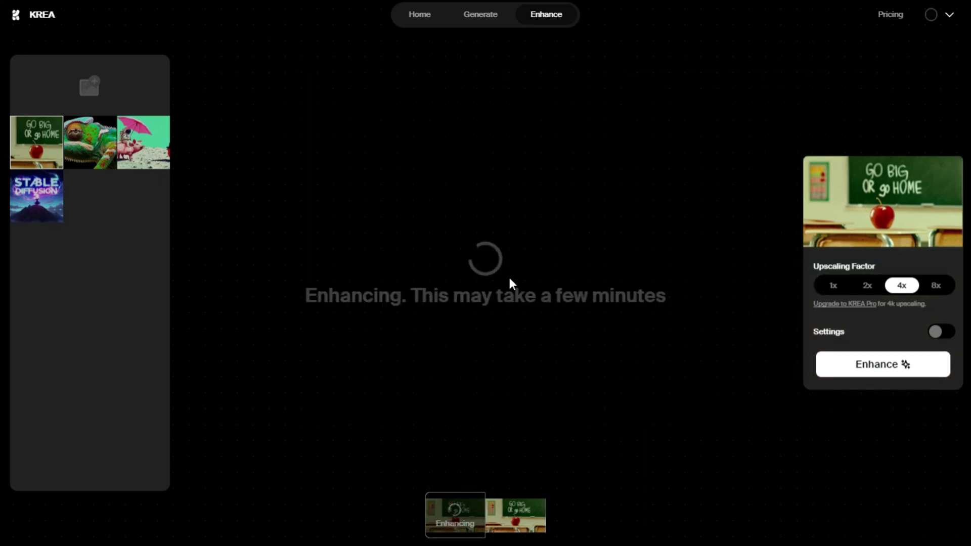
{"action": "left_click", "coordinate": [942, 17]}
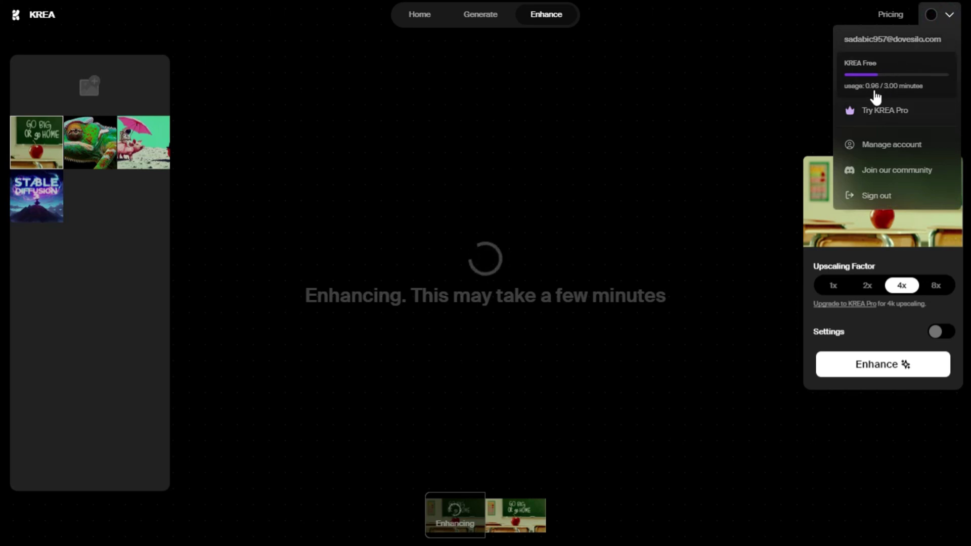
{"action": "left_click", "coordinate": [739, 95]}
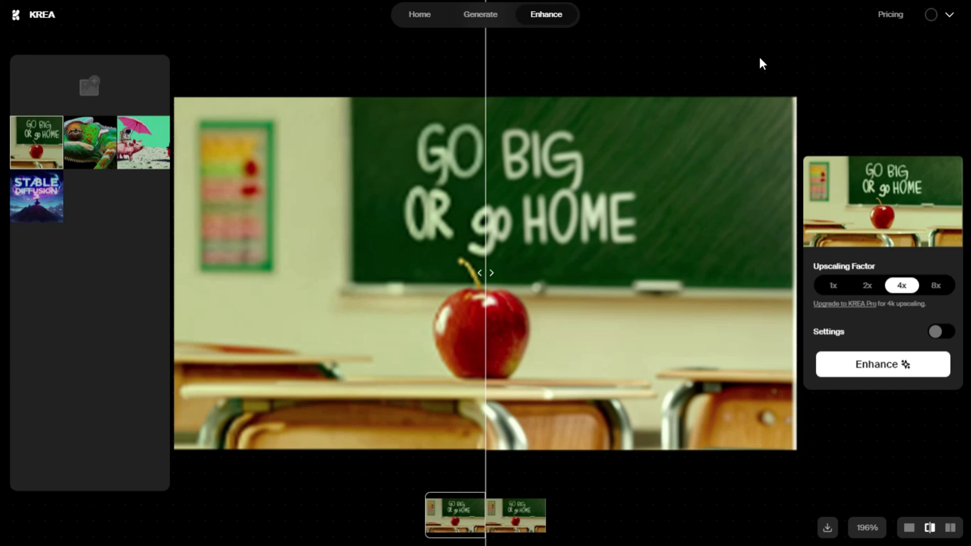
Compare the classroom and chameleon enhancements with their originals, returning to the classroom image.
{"action": "left_click_drag", "start_coordinate": [493, 274], "coordinate": [533, 289]}
{"action": "left_click_drag", "start_coordinate": [710, 288], "coordinate": [315, 269]}
{"action": "left_click", "coordinate": [90, 143]}
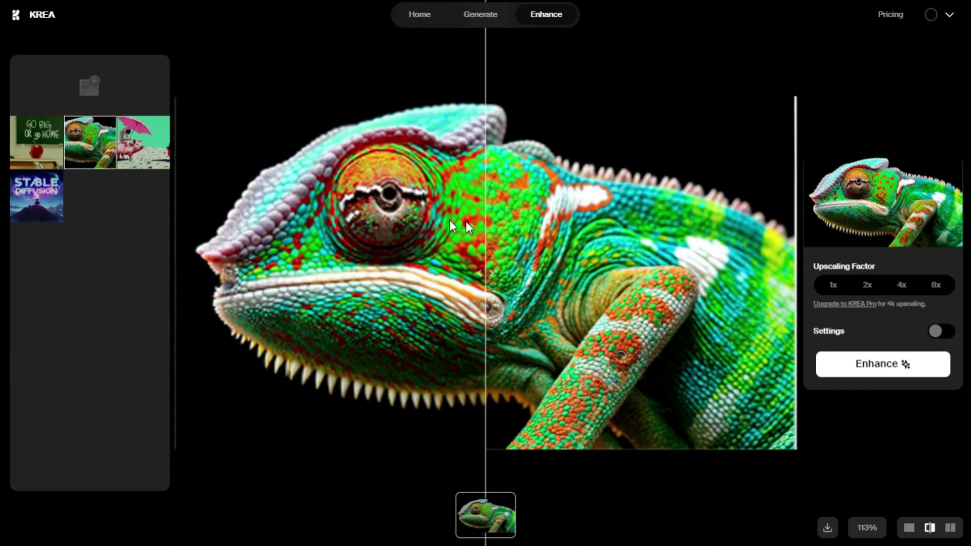
{"action": "left_click_drag", "start_coordinate": [394, 261], "coordinate": [438, 249]}
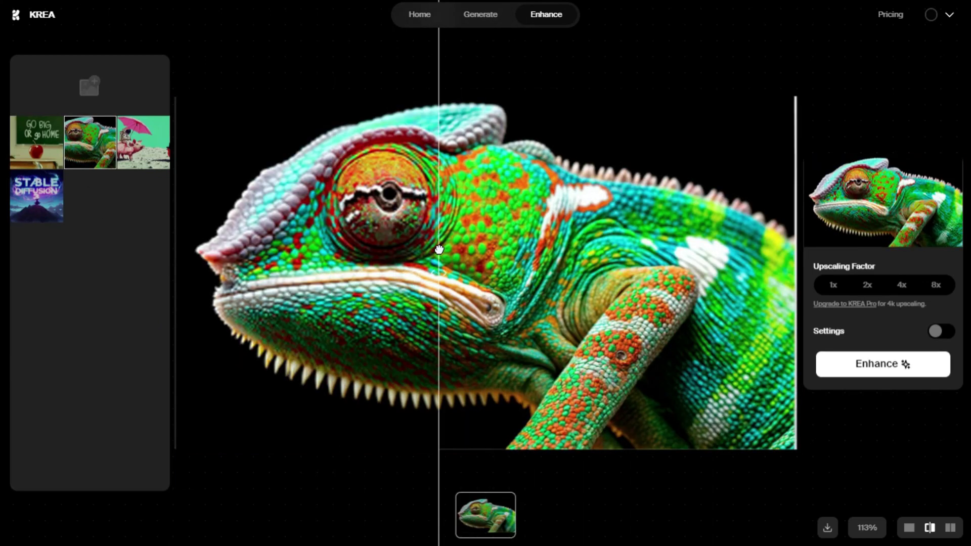
{"action": "left_click", "coordinate": [36, 142]}
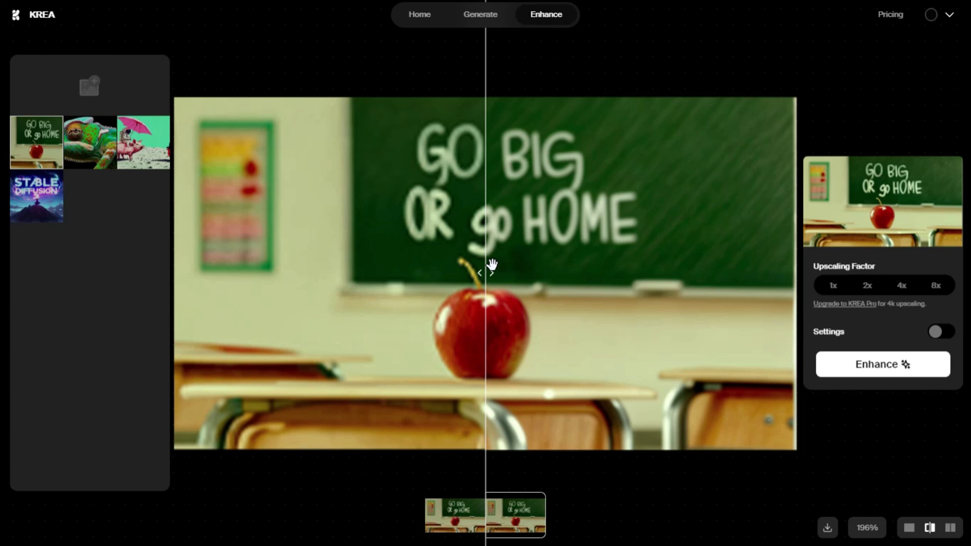
Reopen the chameleon image and compare its eye, mouth and neck between the original and enhanced versions.
{"action": "left_click", "coordinate": [81, 161]}
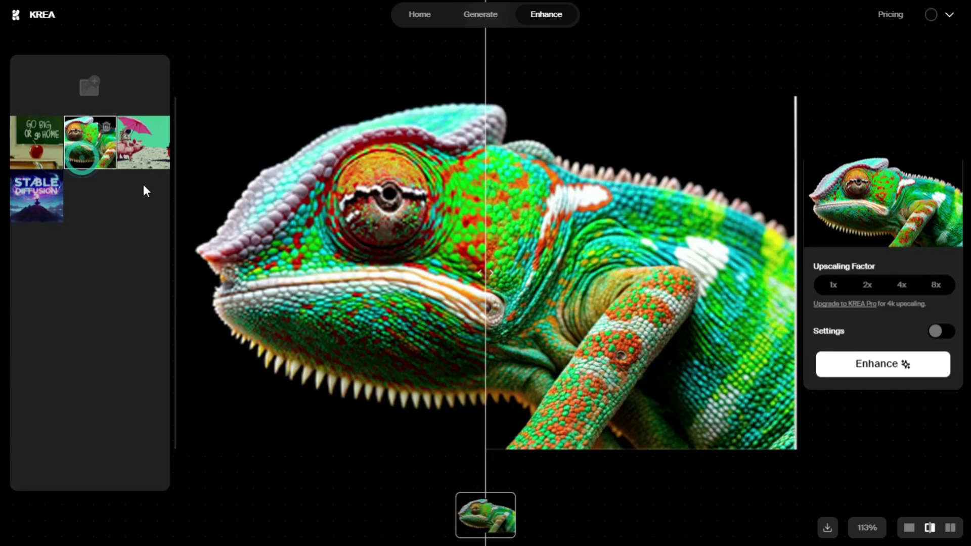
{"action": "left_click", "coordinate": [398, 218]}
{"action": "left_click_drag", "start_coordinate": [397, 219], "coordinate": [240, 222]}
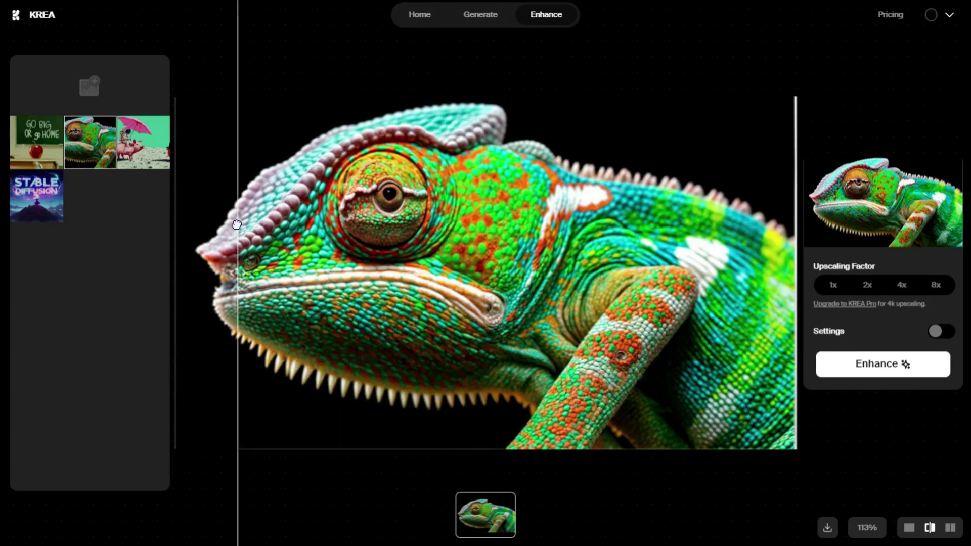
{"action": "left_click_drag", "start_coordinate": [340, 222], "coordinate": [446, 351]}
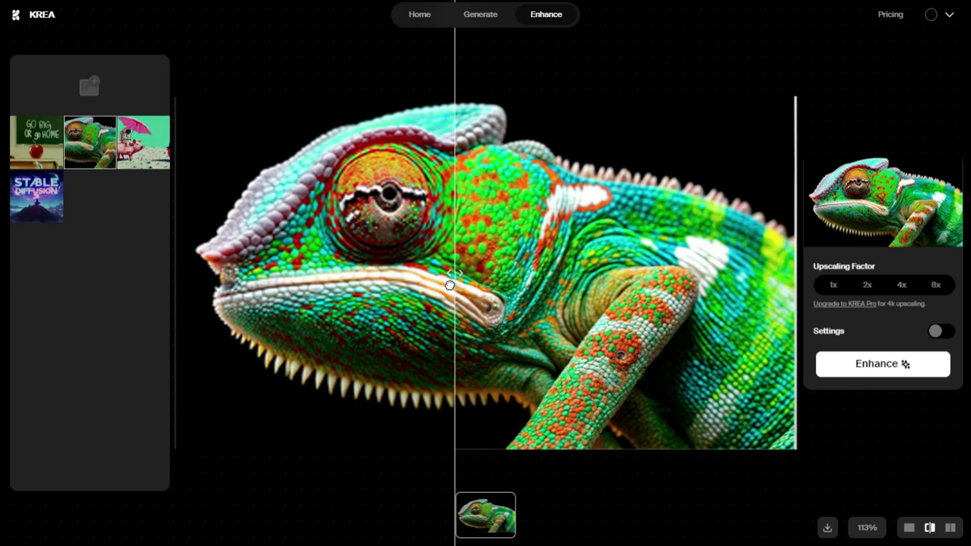
{"action": "left_click_drag", "start_coordinate": [453, 284], "coordinate": [430, 329]}
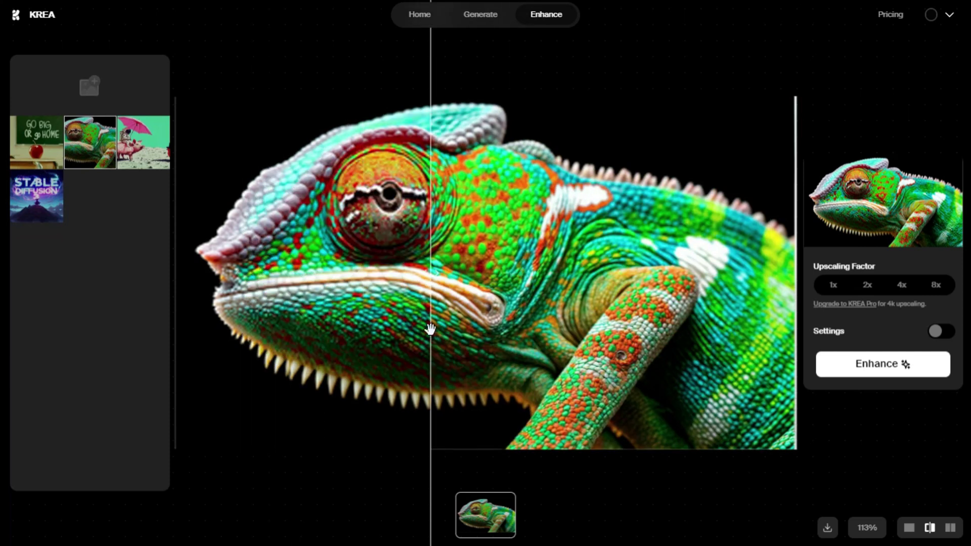
{"action": "left_click_drag", "start_coordinate": [580, 207], "coordinate": [516, 212]}
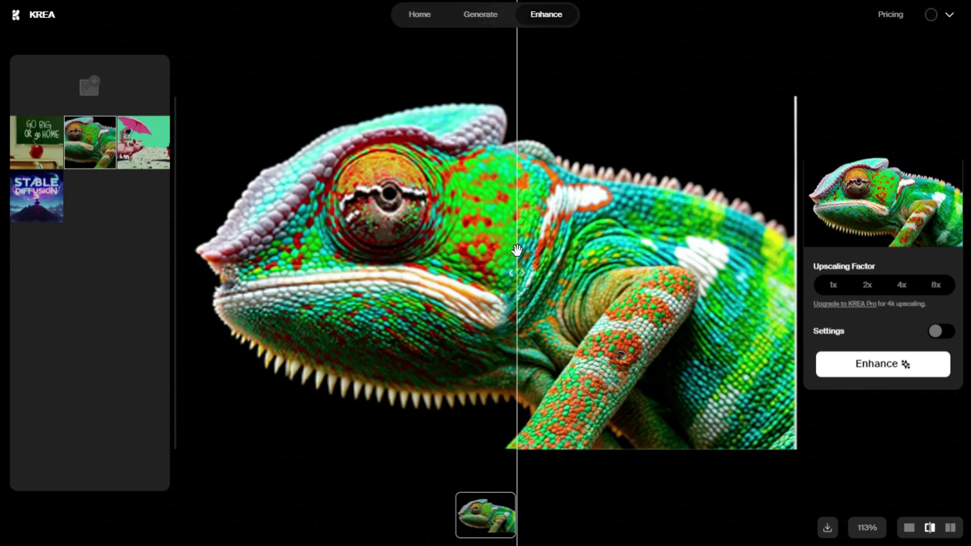
Download the enhanced chameleon image and examine its eye up close in the image viewer.
{"action": "left_click", "coordinate": [824, 528]}
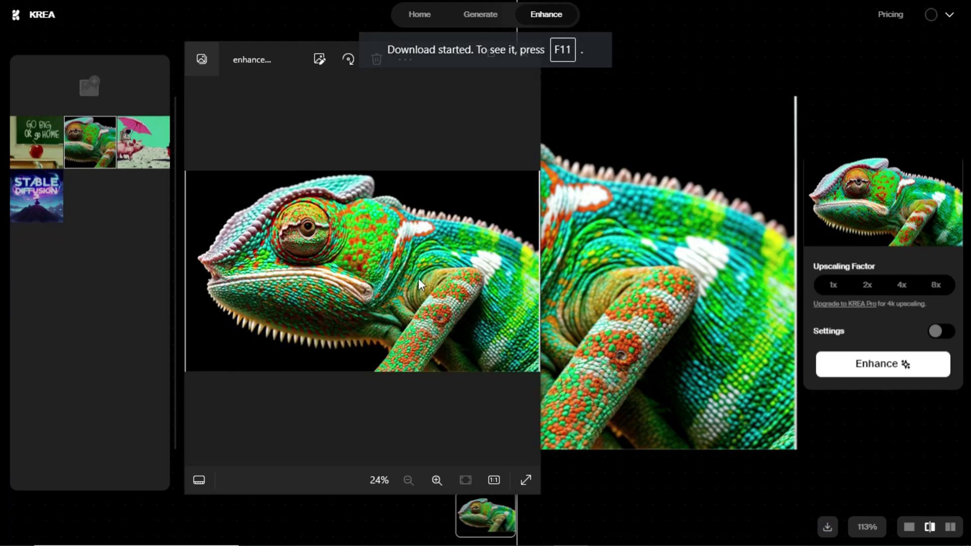
{"action": "scroll", "coordinate": [313, 265], "scroll_direction": "up", "scroll_amount": 4}
{"action": "left_click_drag", "start_coordinate": [314, 264], "coordinate": [424, 345]}
{"action": "scroll", "coordinate": [394, 230], "scroll_direction": "up", "scroll_amount": 5}
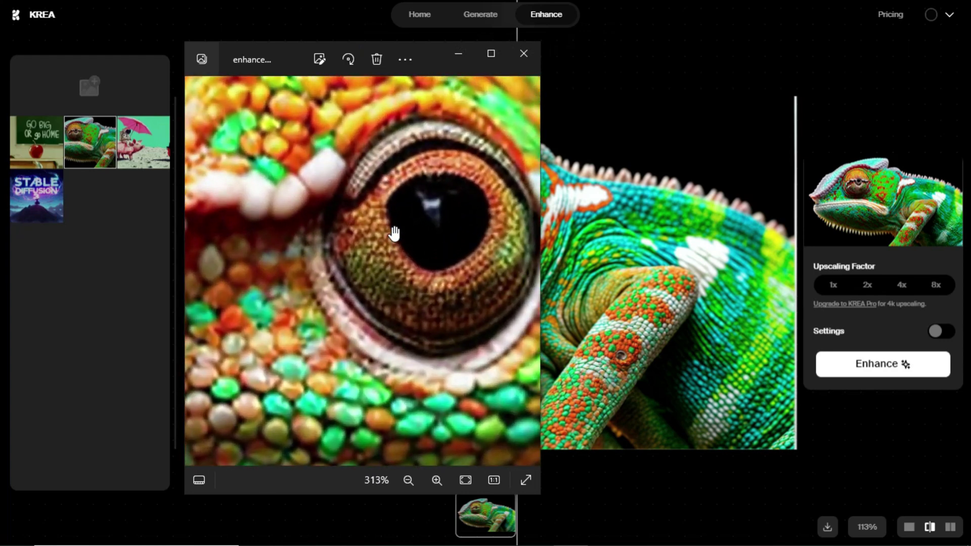
Maximize the image viewer and examine the scales along the chameleon's crest, returning to the full image.
{"action": "left_click", "coordinate": [491, 53]}
{"action": "left_click_drag", "start_coordinate": [522, 182], "coordinate": [286, 158]}
{"action": "scroll", "coordinate": [668, 254], "scroll_direction": "down", "scroll_amount": 5}
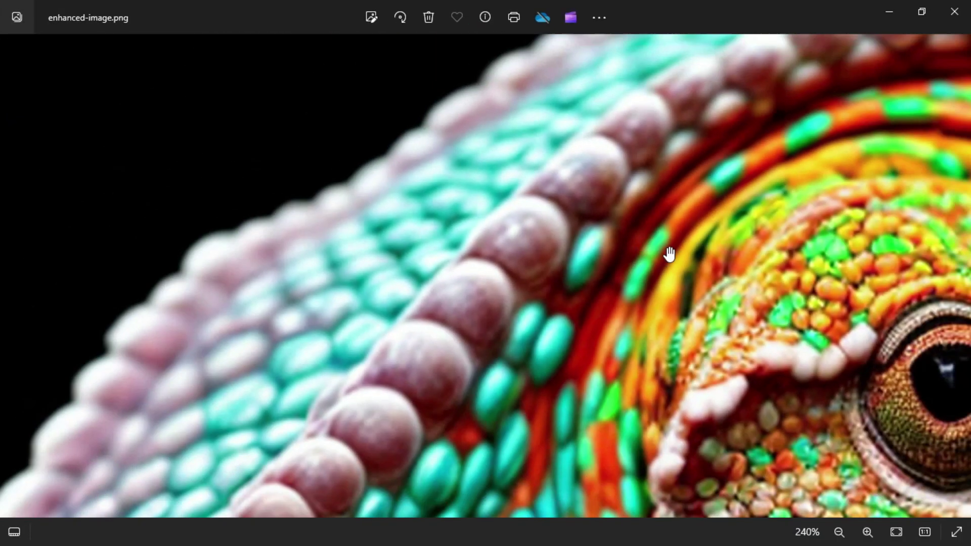
{"action": "left_click_drag", "start_coordinate": [668, 254], "coordinate": [454, 197]}
{"action": "scroll", "coordinate": [454, 198], "scroll_direction": "down", "scroll_amount": 5}
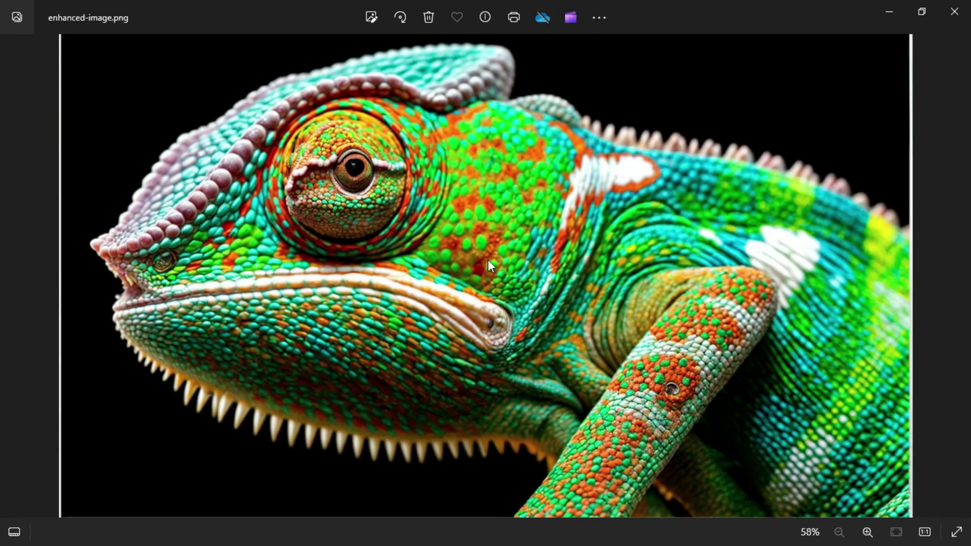
Inspect the chameleon's eye and scales up to 5000% magnification, review the wider image, and close the viewer.
{"action": "scroll", "coordinate": [389, 279], "scroll_direction": "up", "scroll_amount": 3}
{"action": "left_click_drag", "start_coordinate": [334, 239], "coordinate": [495, 338]}
{"action": "scroll", "coordinate": [430, 172], "scroll_direction": "up", "scroll_amount": 3}
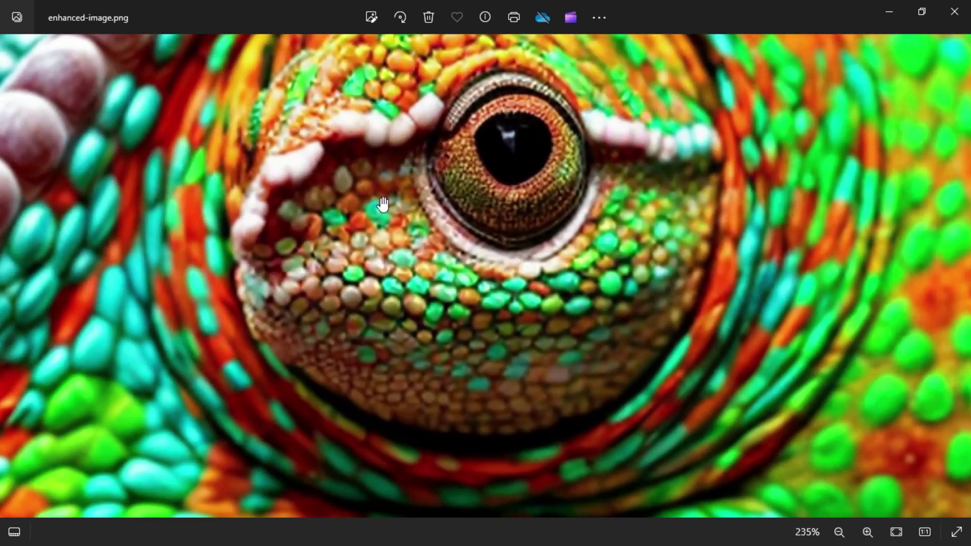
{"action": "left_click_drag", "start_coordinate": [460, 161], "coordinate": [709, 271]}
{"action": "scroll", "coordinate": [673, 263], "scroll_direction": "up", "scroll_amount": 3}
{"action": "scroll", "coordinate": [408, 187], "scroll_direction": "up", "scroll_amount": 6}
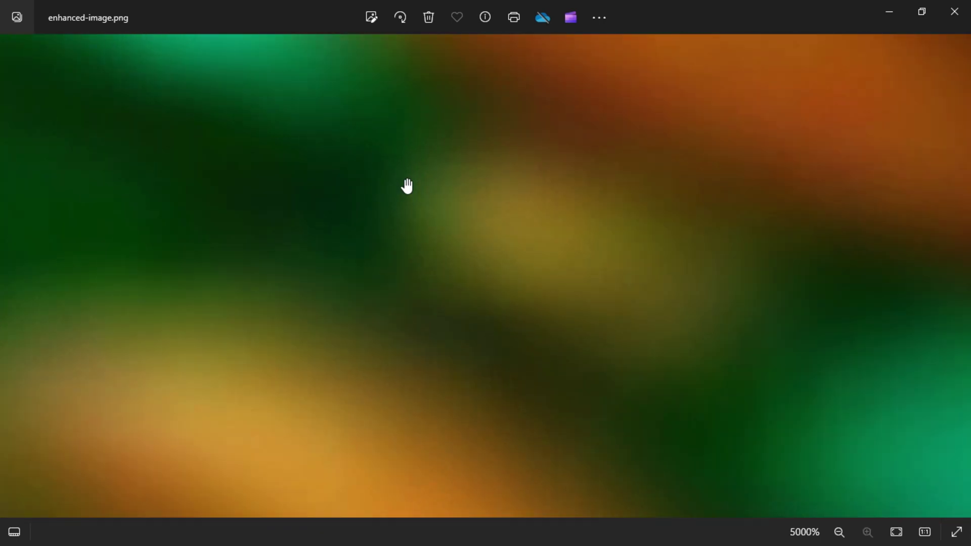
{"action": "scroll", "coordinate": [407, 187], "scroll_direction": "down", "scroll_amount": 10}
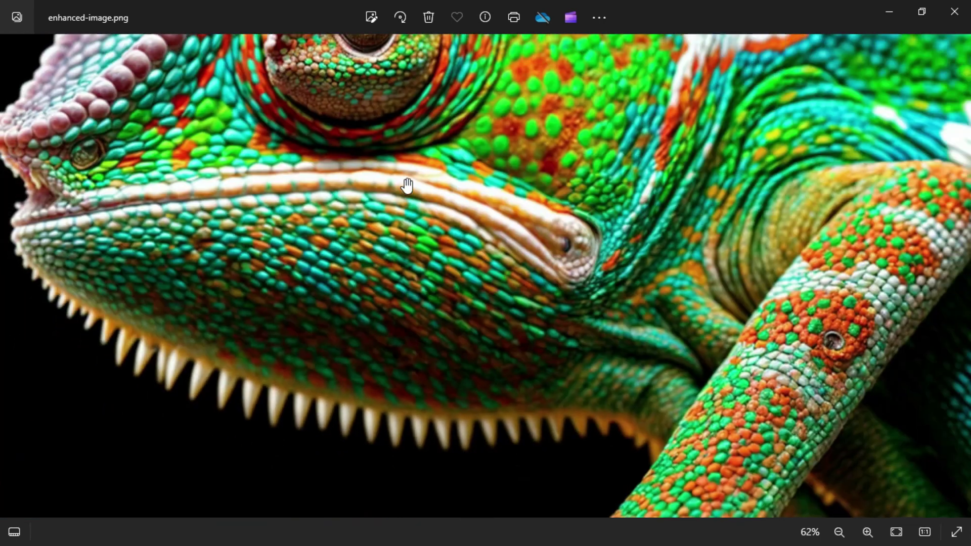
{"action": "scroll", "coordinate": [547, 321], "scroll_direction": "up", "scroll_amount": 1}
{"action": "scroll", "coordinate": [547, 322], "scroll_direction": "down", "scroll_amount": 2}
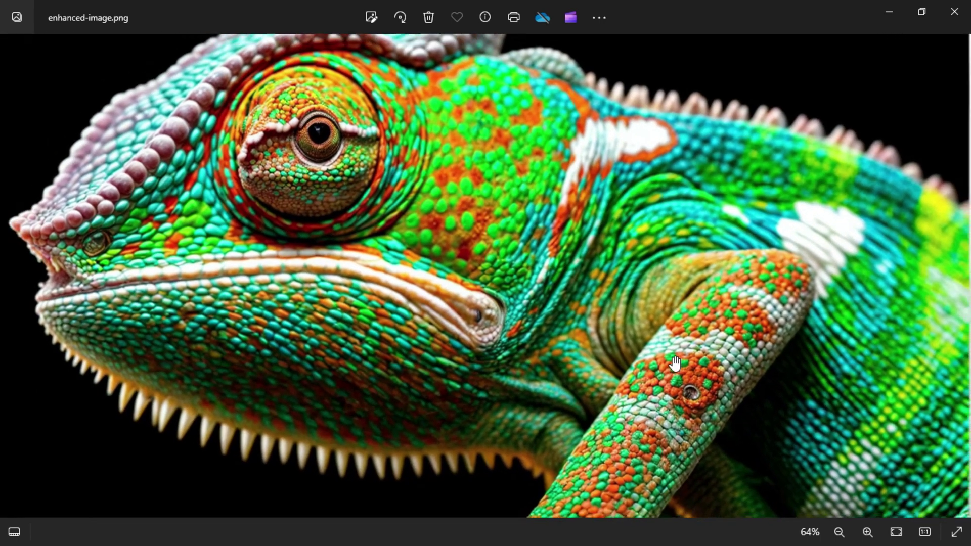
{"action": "left_click", "coordinate": [954, 12]}
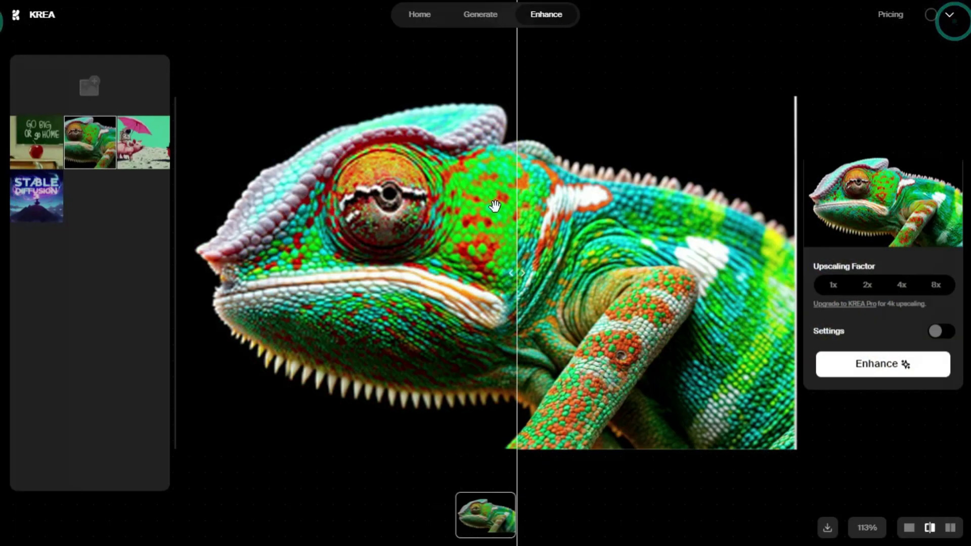
Download the enhanced astronaut-on-pig image and examine the pig and the astronaut up close.
{"action": "left_click", "coordinate": [127, 157]}
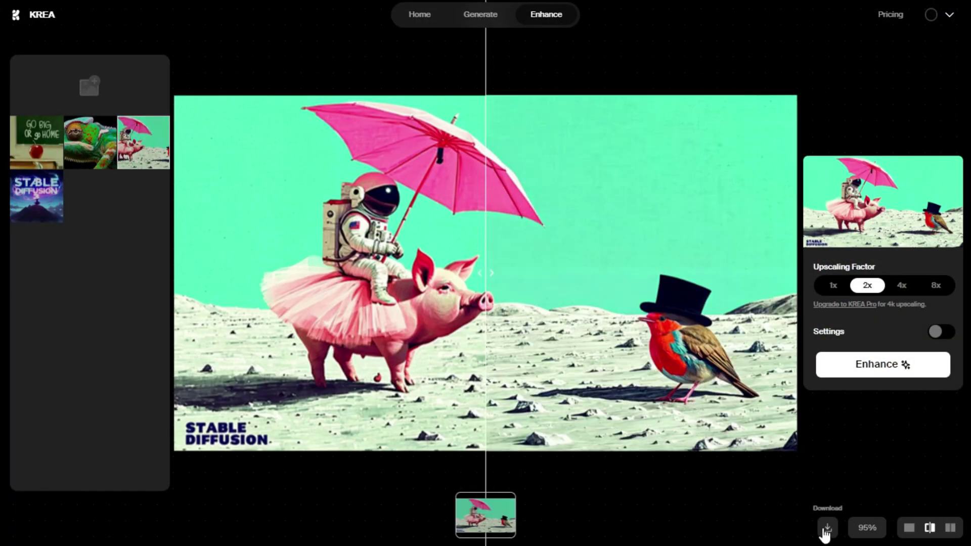
{"action": "left_click", "coordinate": [826, 527]}
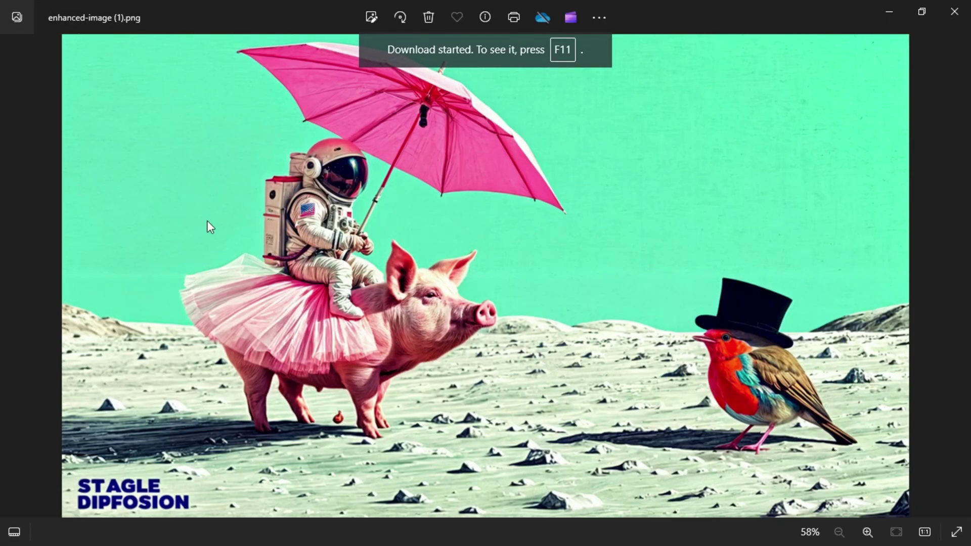
{"action": "scroll", "coordinate": [419, 303], "scroll_direction": "up", "scroll_amount": 5}
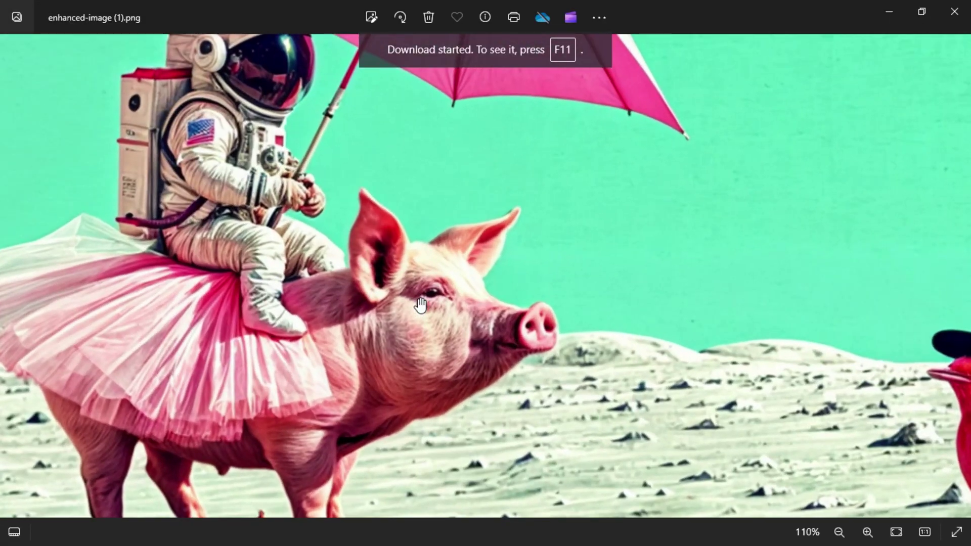
{"action": "scroll", "coordinate": [420, 305], "scroll_direction": "down", "scroll_amount": 3}
{"action": "scroll", "coordinate": [420, 305], "scroll_direction": "up", "scroll_amount": 4}
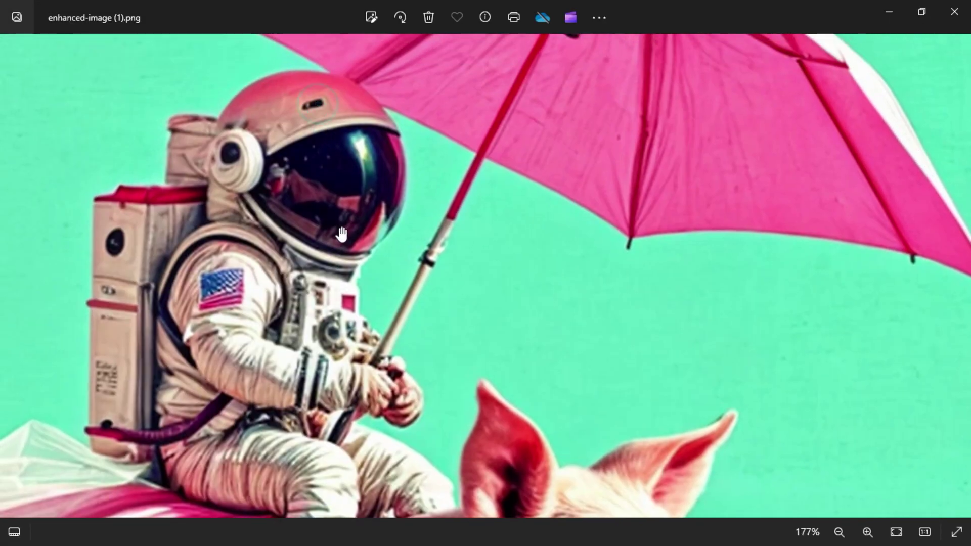
{"action": "scroll", "coordinate": [344, 214], "scroll_direction": "down", "scroll_amount": 3}
{"action": "scroll", "coordinate": [369, 227], "scroll_direction": "down", "scroll_amount": 3}
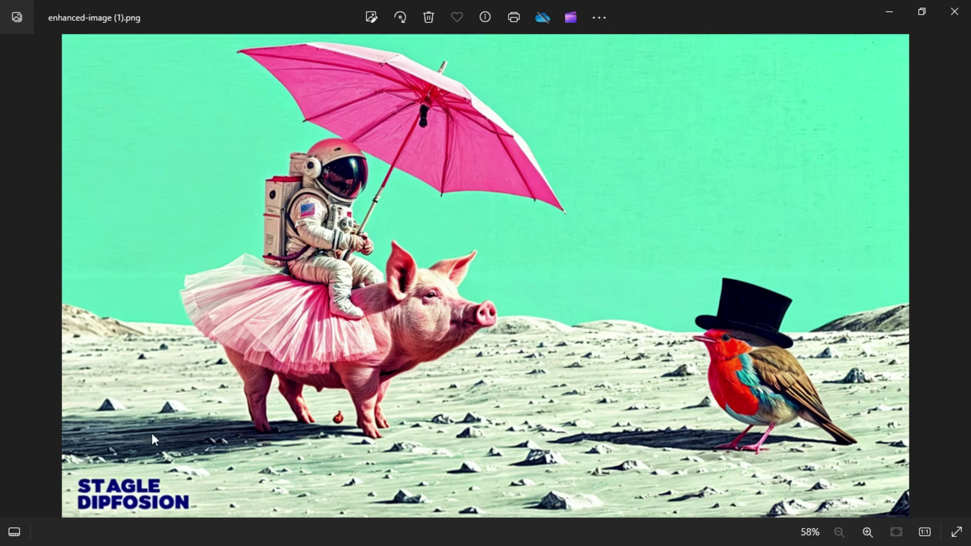
Check the lettering and the ground below the pig up close, and close the image viewer.
{"action": "scroll", "coordinate": [152, 432], "scroll_direction": "up", "scroll_amount": 3}
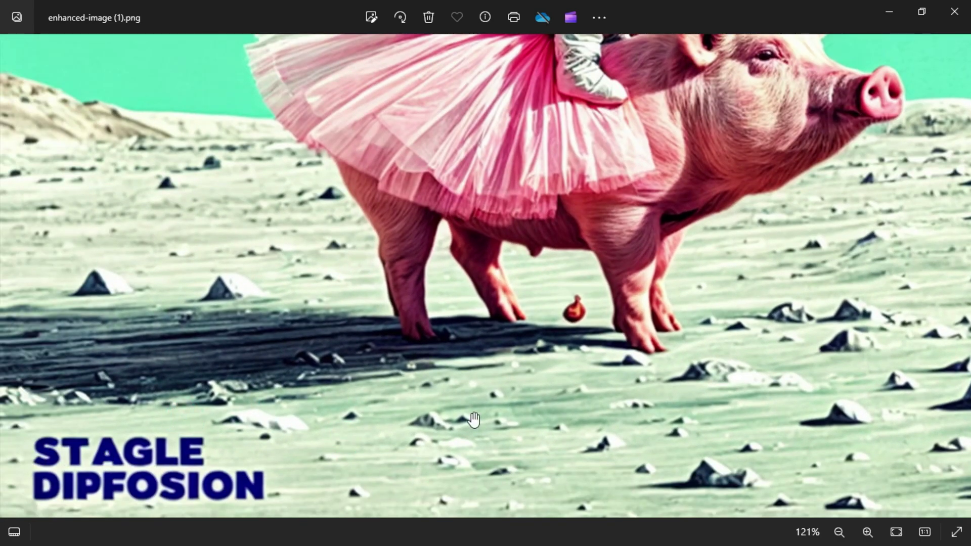
{"action": "scroll", "coordinate": [556, 303], "scroll_direction": "down", "scroll_amount": 3}
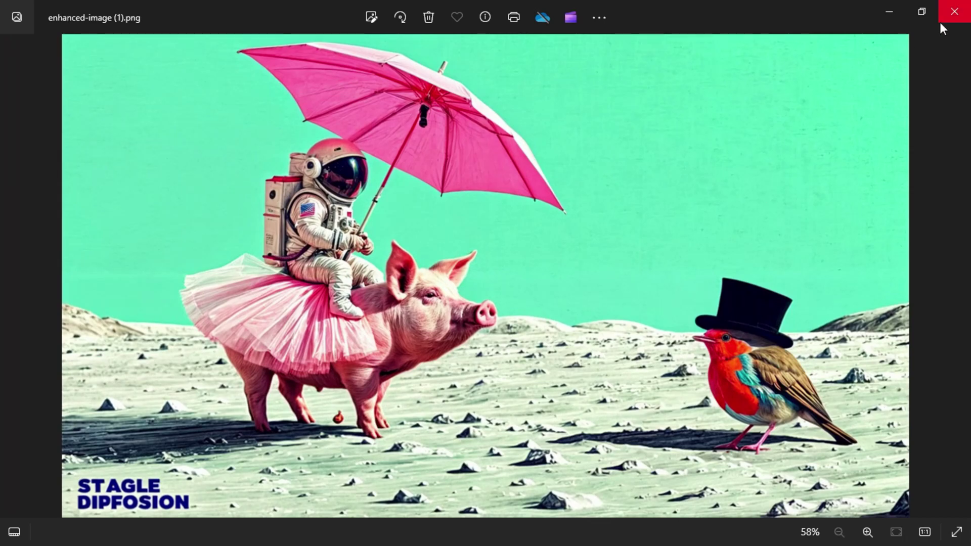
{"action": "left_click", "coordinate": [953, 11]}
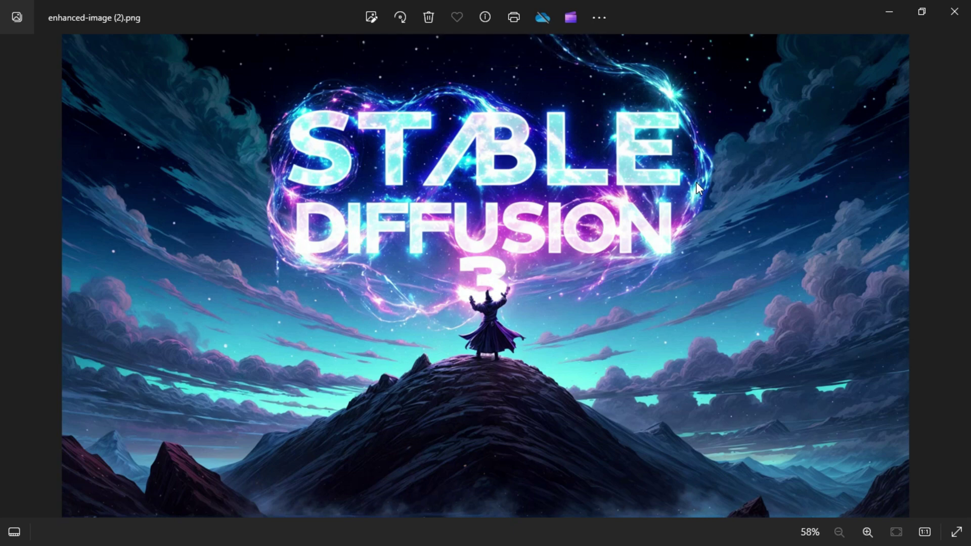
Examine the wizard and the mountain slopes of the downloaded Stable Diffusion 3 image up close and in wider view.
{"action": "scroll", "coordinate": [522, 340], "scroll_direction": "up", "scroll_amount": 5}
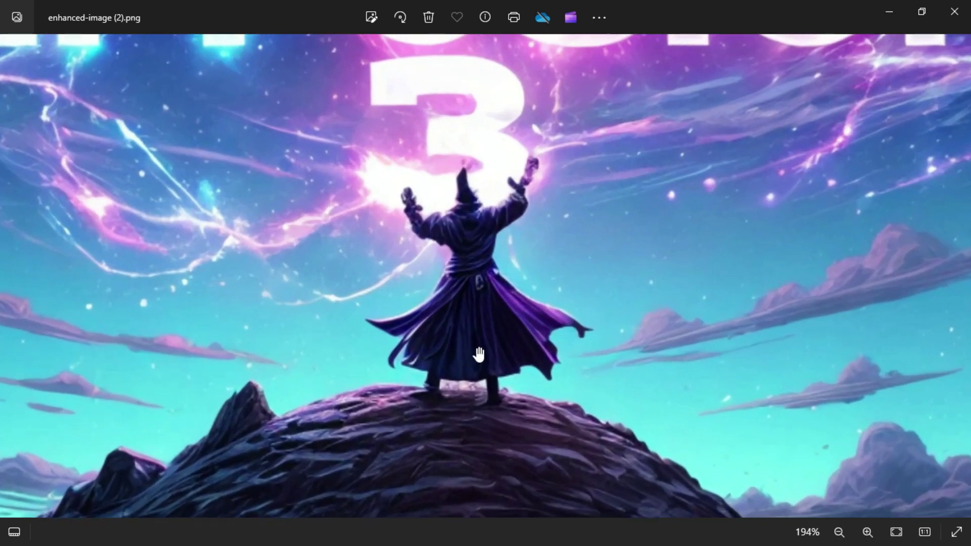
{"action": "left_click_drag", "start_coordinate": [478, 358], "coordinate": [523, 95]}
{"action": "left_click_drag", "start_coordinate": [348, 357], "coordinate": [206, 54]}
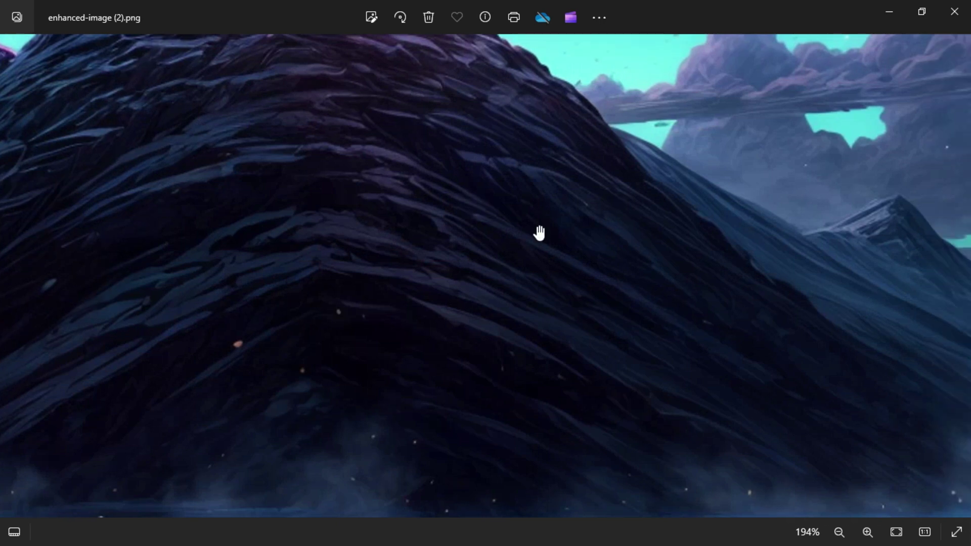
{"action": "left_click_drag", "start_coordinate": [675, 294], "coordinate": [525, 249]}
{"action": "scroll", "coordinate": [398, 178], "scroll_direction": "down", "scroll_amount": 3}
{"action": "scroll", "coordinate": [580, 214], "scroll_direction": "down", "scroll_amount": 4}
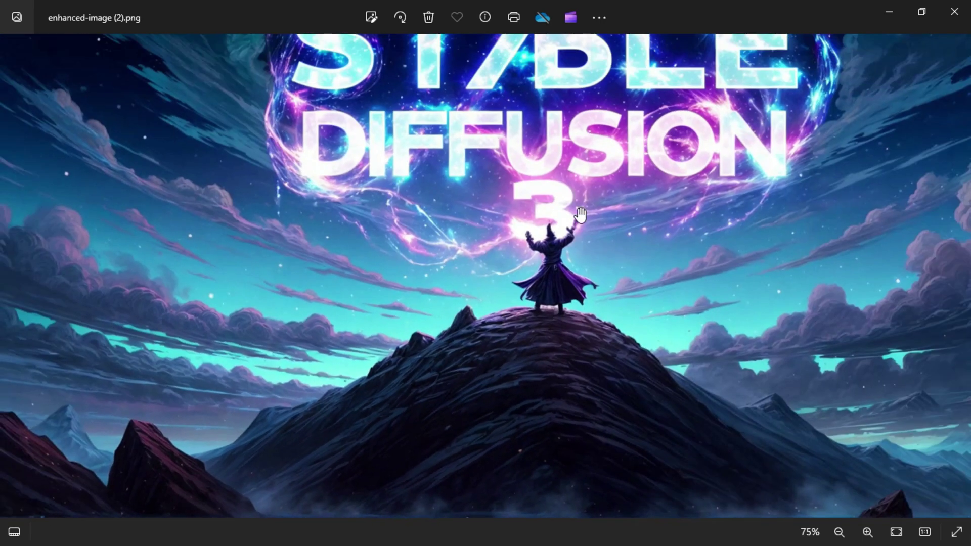
{"action": "scroll", "coordinate": [581, 214], "scroll_direction": "down", "scroll_amount": 2}
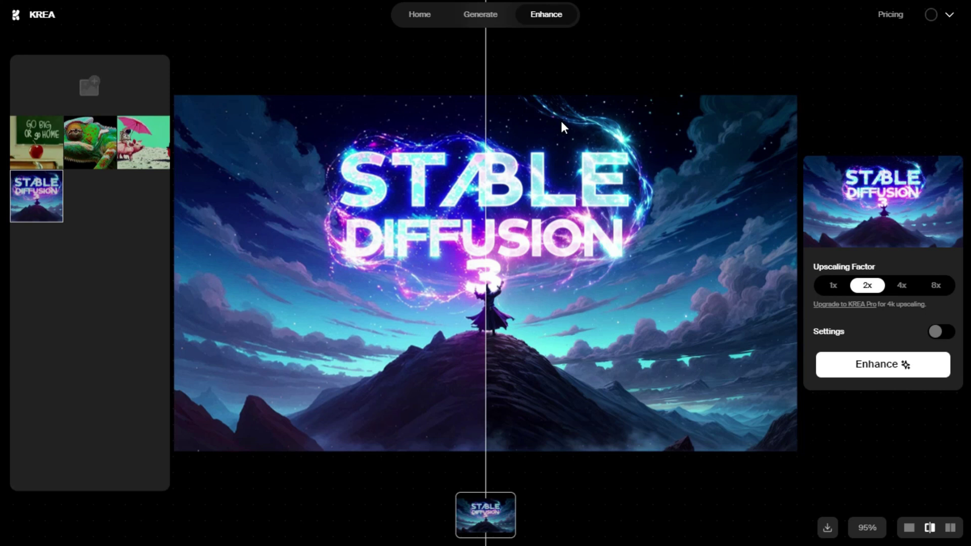
Check the account's free usage minutes and compare the Stable Diffusion 3 enhancement with its original.
{"action": "left_click", "coordinate": [931, 26]}
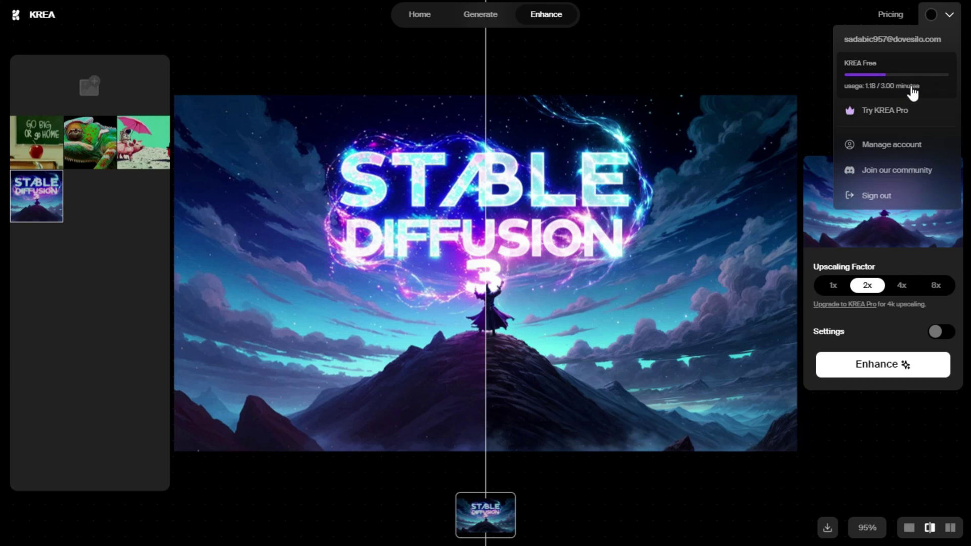
{"action": "left_click", "coordinate": [718, 66]}
{"action": "left_click_drag", "start_coordinate": [718, 68], "coordinate": [487, 112]}
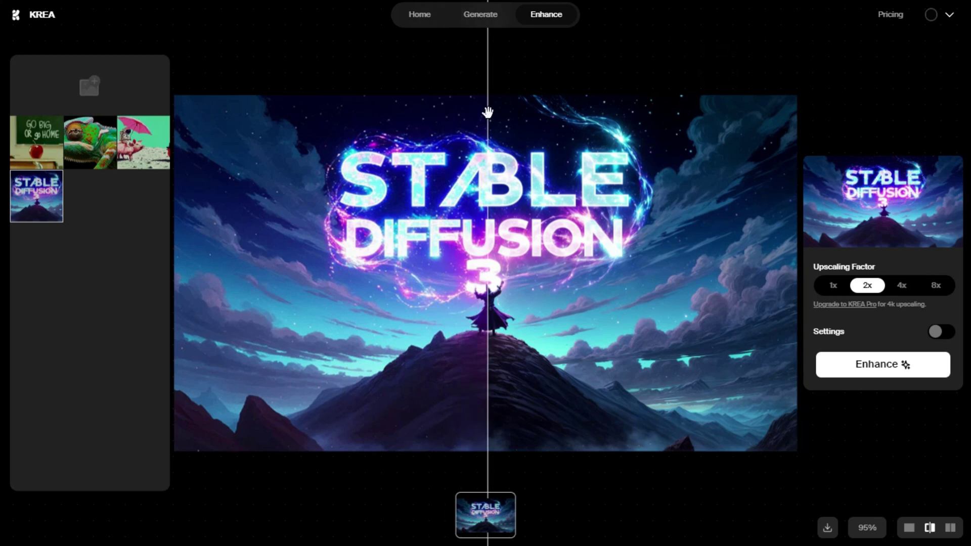